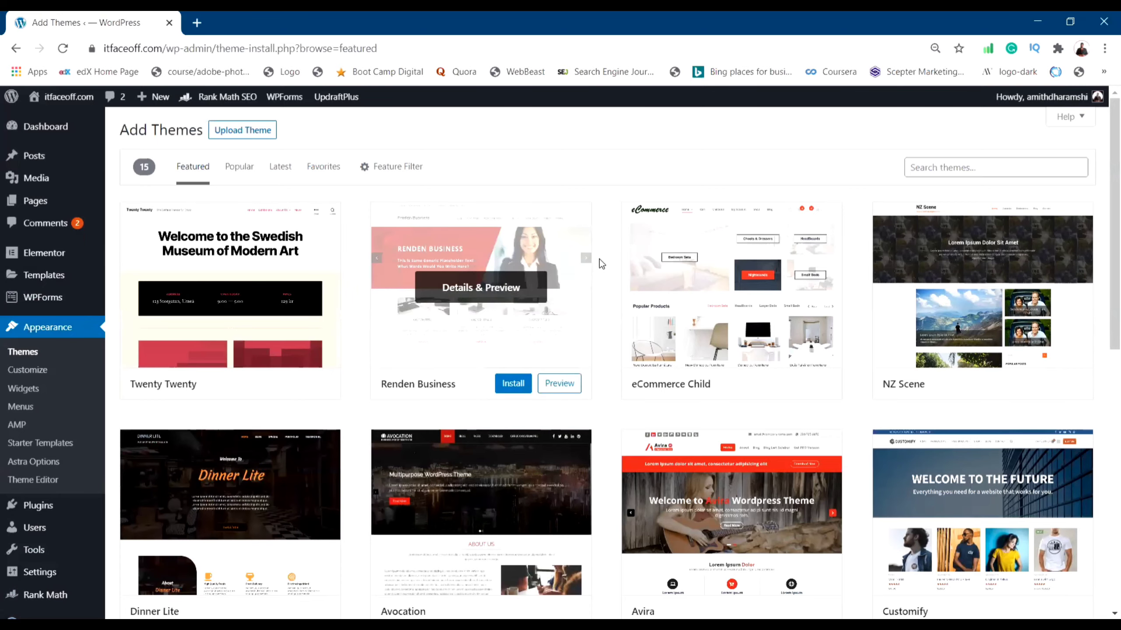
Browse the featured themes in the Add Themes gallery down to the last row and return to its beginning.
scroll(580, 252, down, 5)
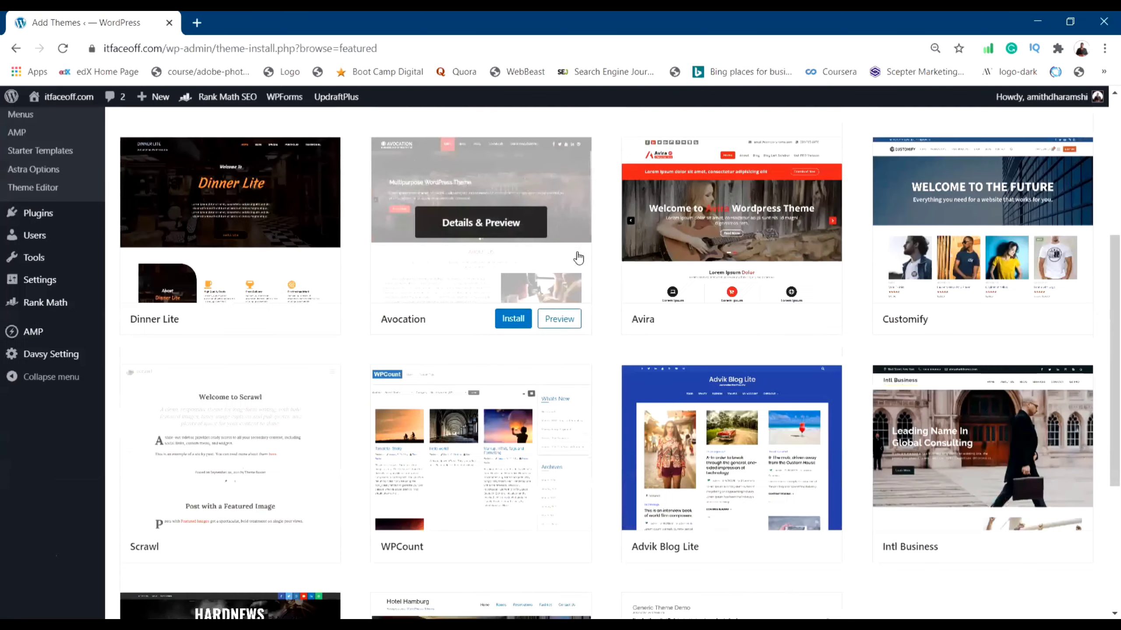
scroll(582, 265, down, 5)
scroll(592, 283, down, 1)
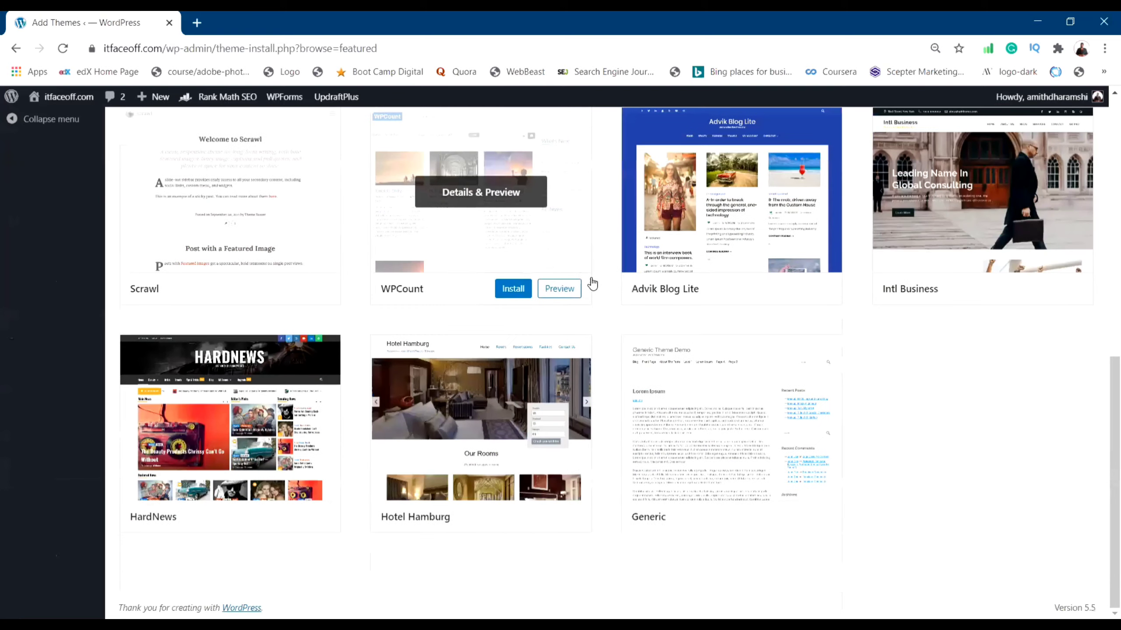
scroll(591, 282, up, 10)
Show the popular themes and view the details and preview of the GeneratePress theme, closing it when done.
click(241, 170)
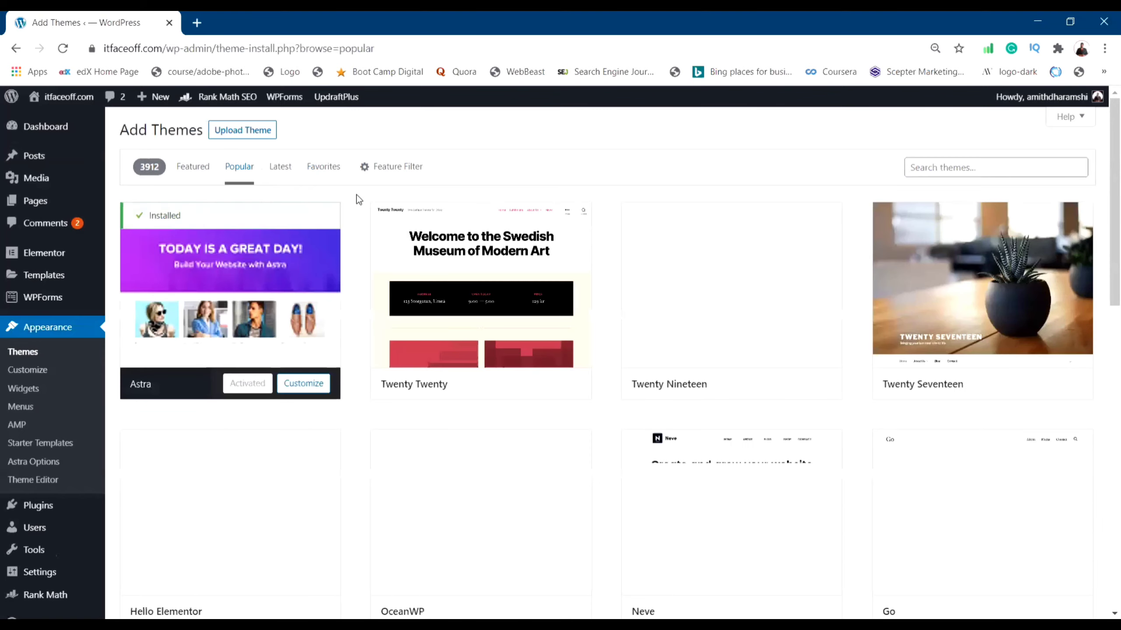
scroll(373, 211, down, 3)
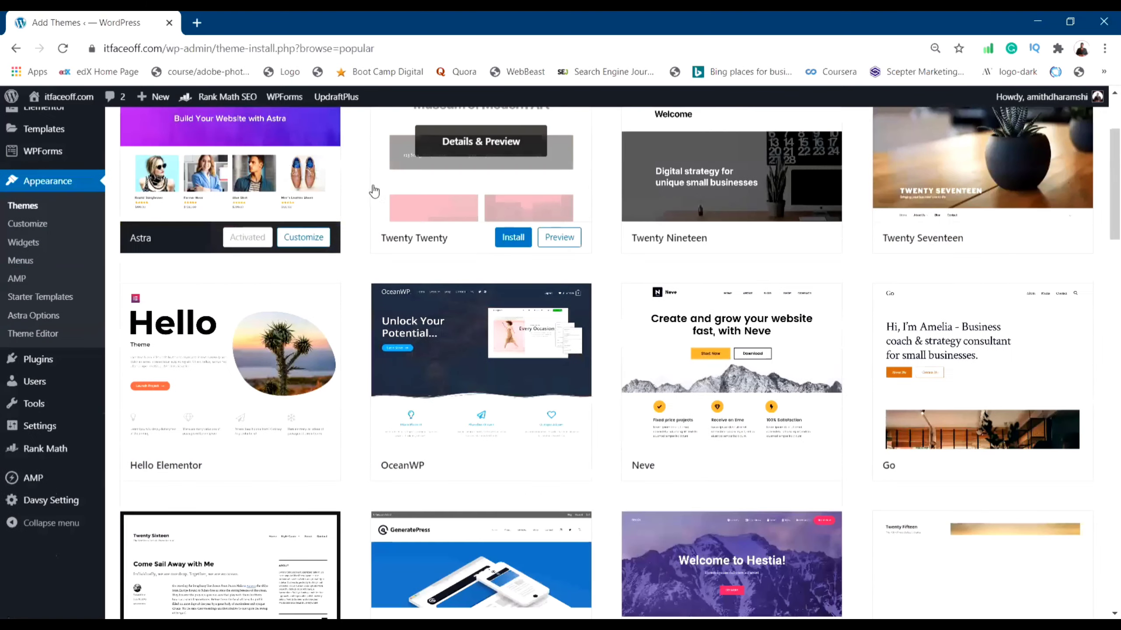
scroll(403, 214, down, 8)
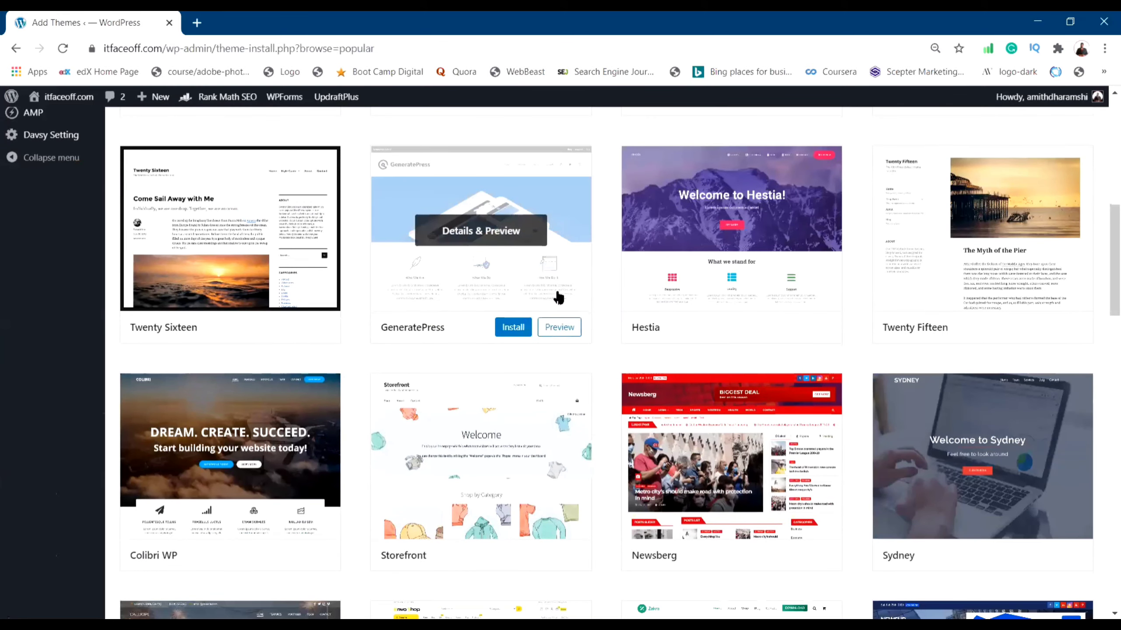
right_click(558, 327)
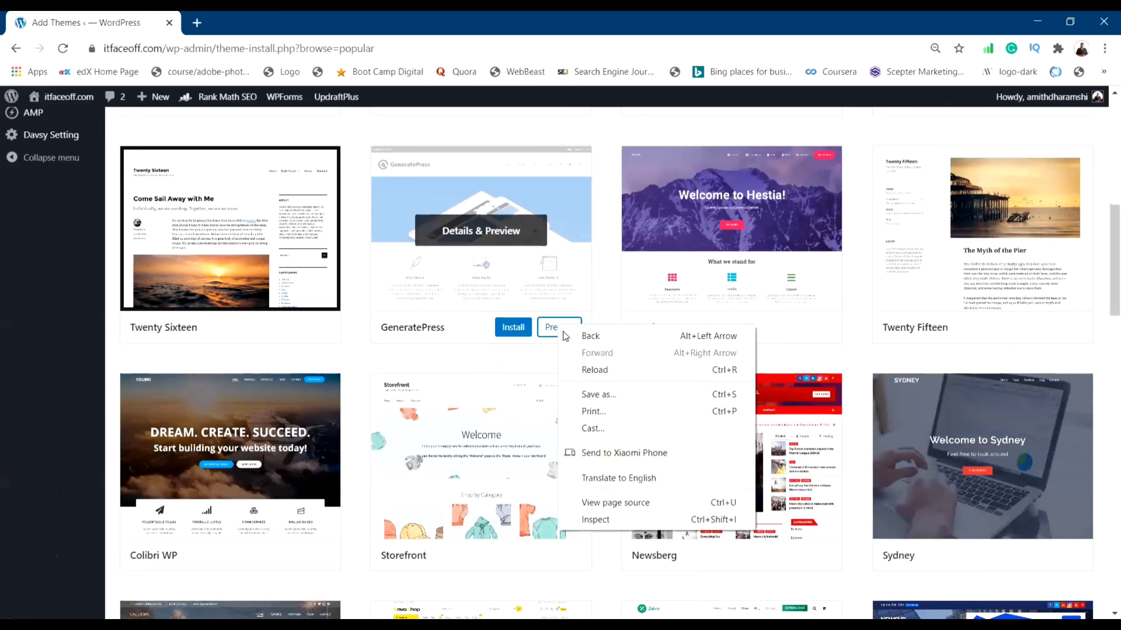
click(521, 233)
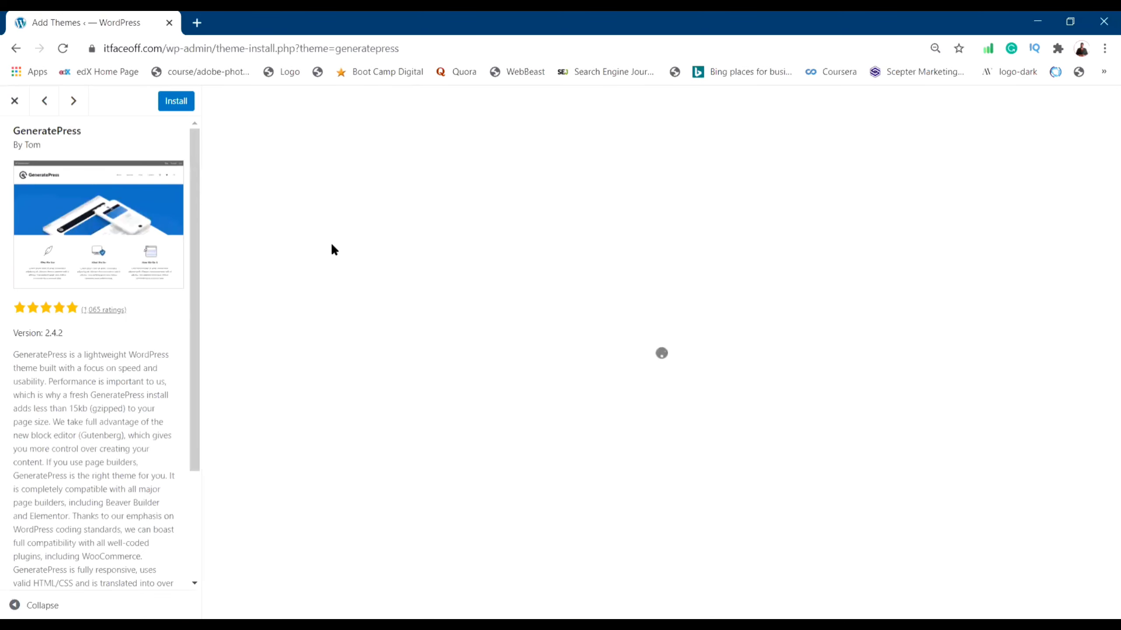
click(16, 101)
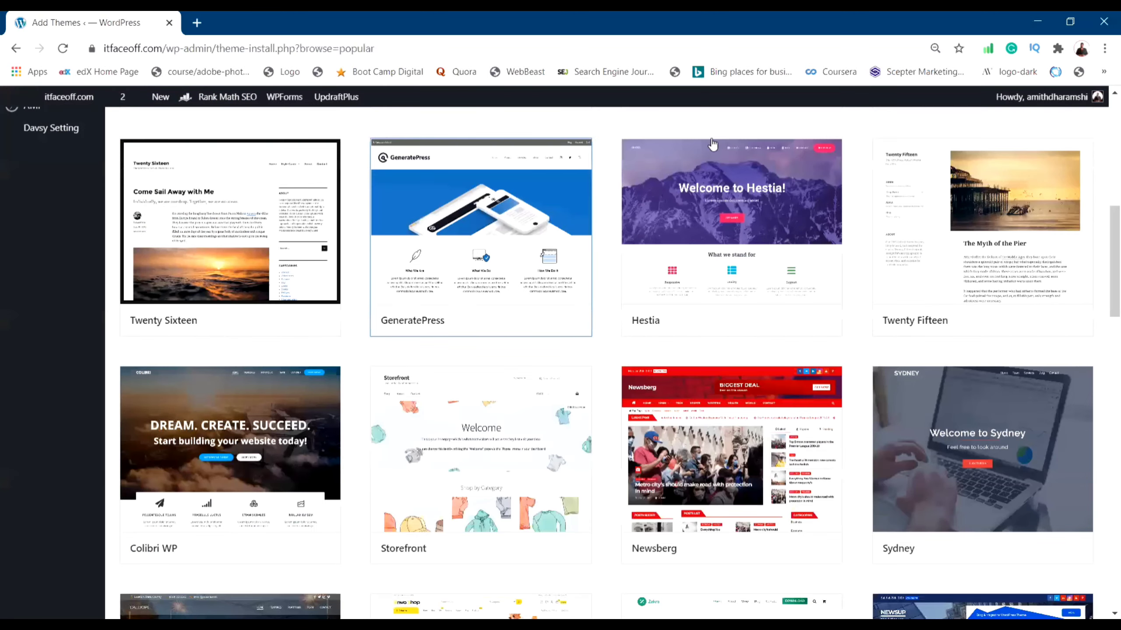
Examine the range of designs among the popular themes, from Astra and Twenty Twenty down to the business, shop and magazine themes.
scroll(671, 317, down, 5)
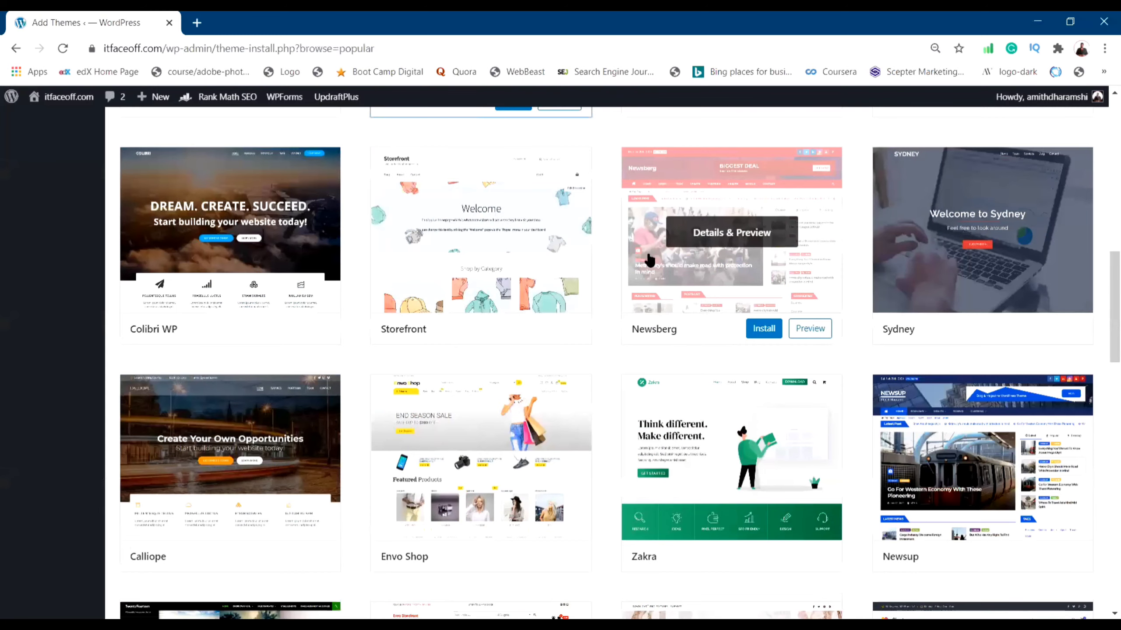
scroll(651, 265, down, 5)
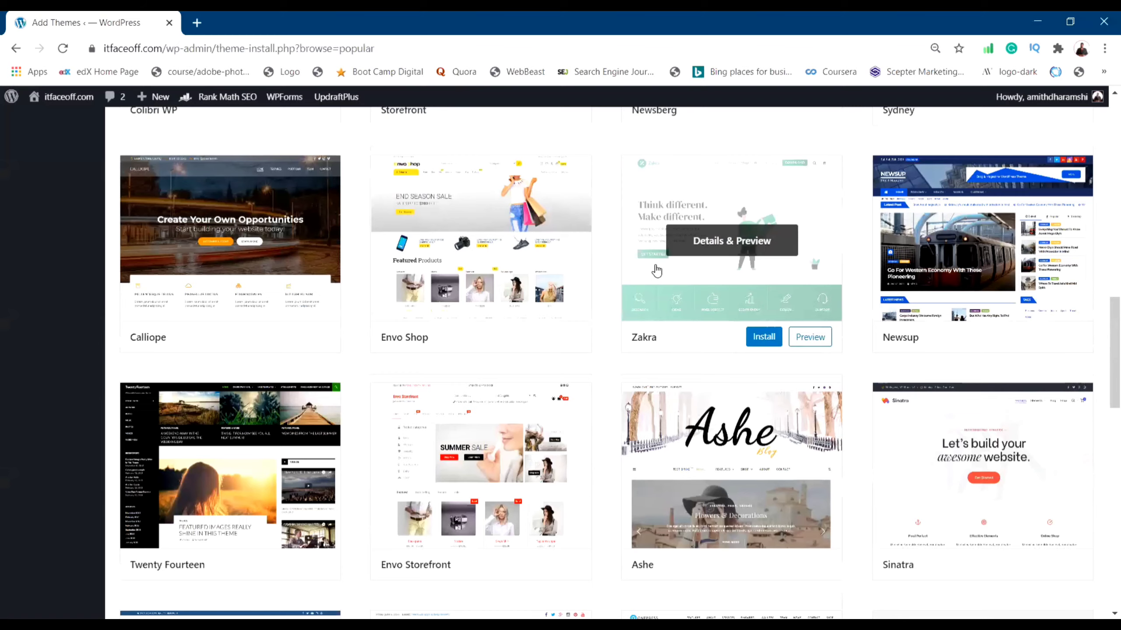
scroll(525, 233, down, 10)
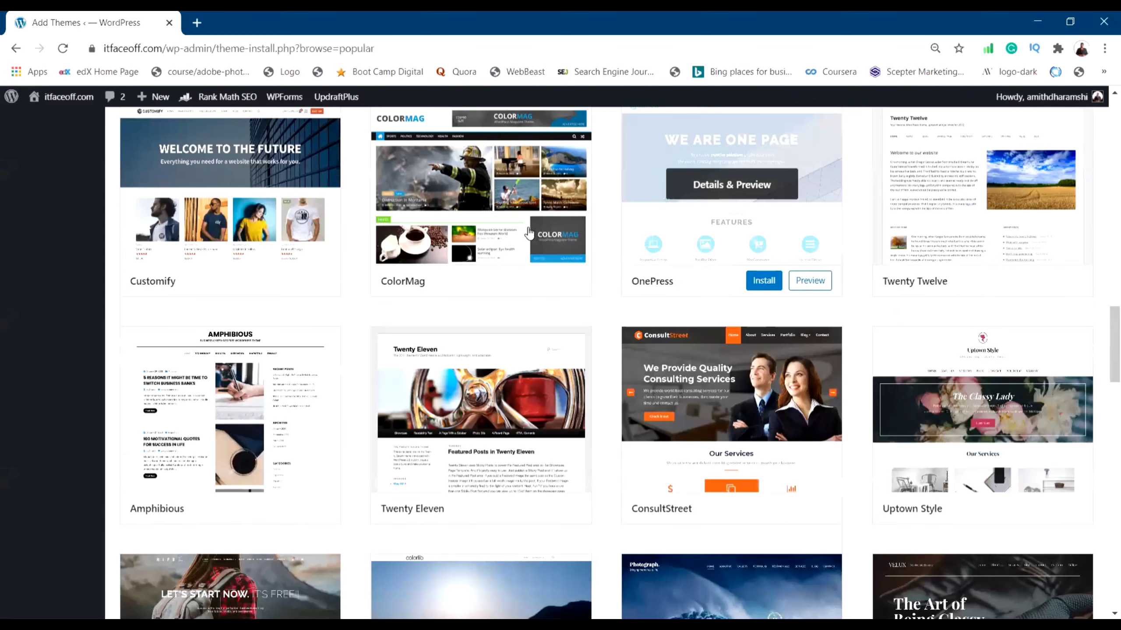
scroll(488, 281, down, 6)
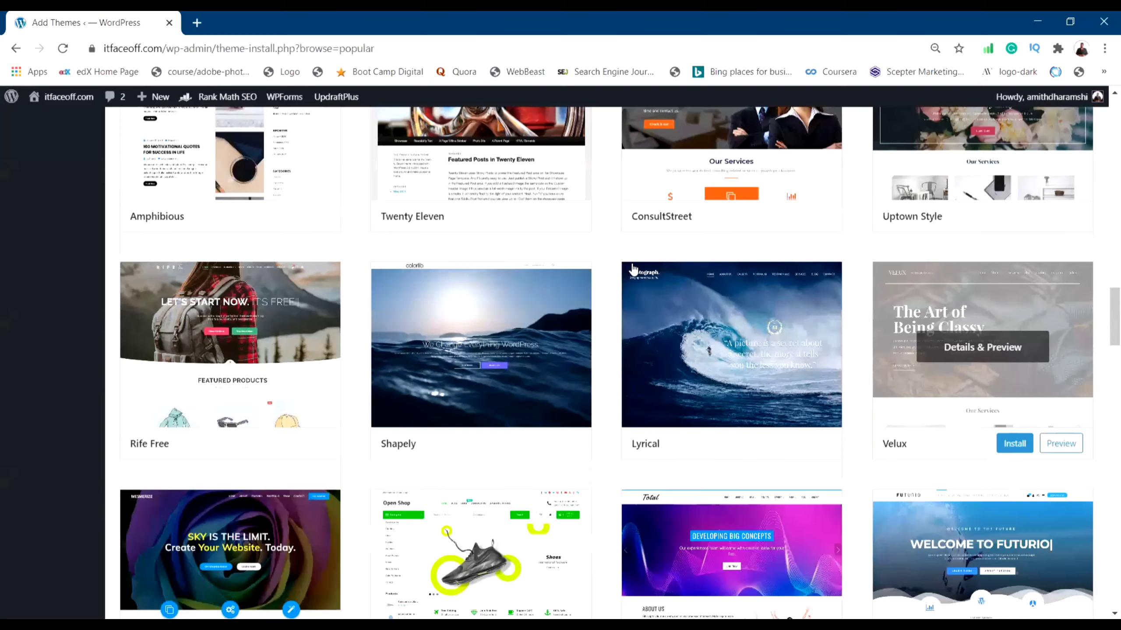
scroll(207, 201, down, 15)
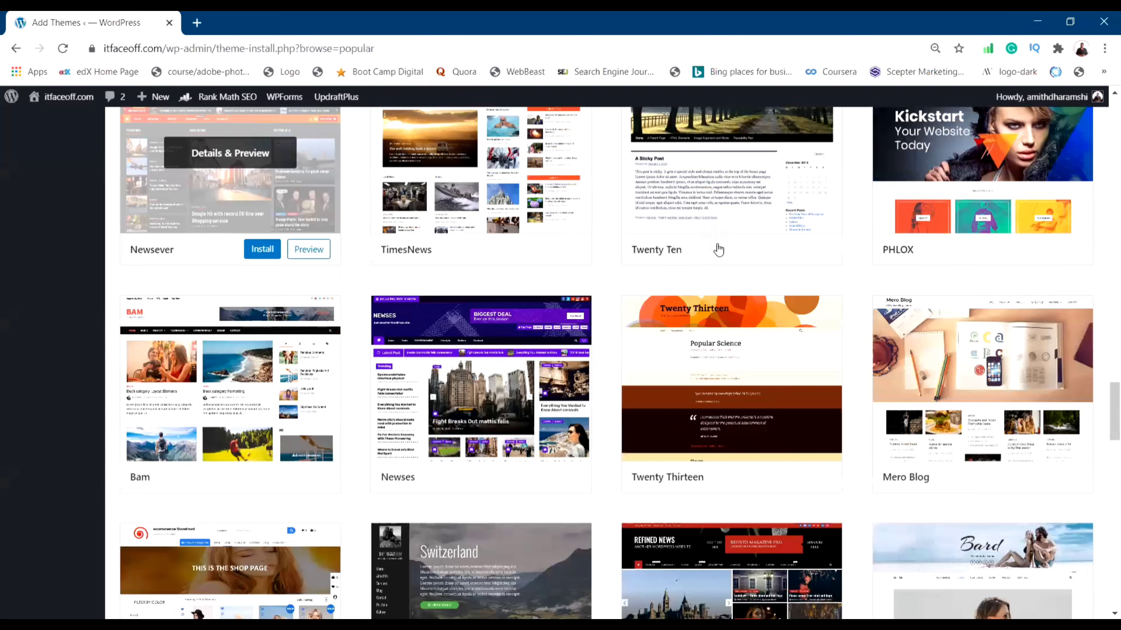
scroll(1008, 291, down, 10)
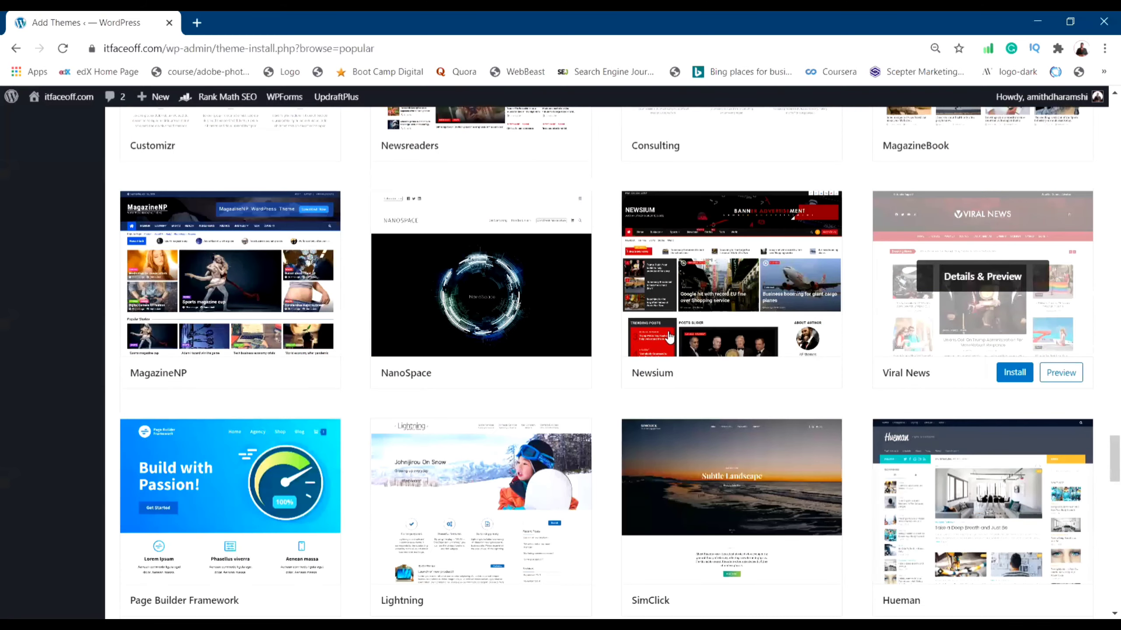
scroll(625, 305, down, 10)
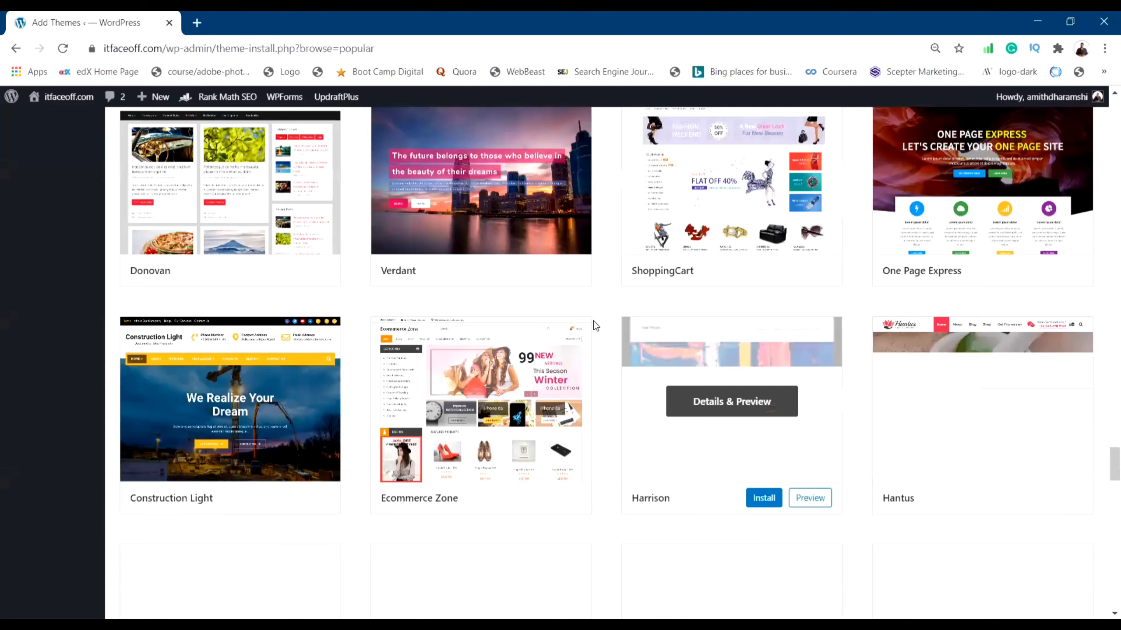
scroll(589, 320, down, 5)
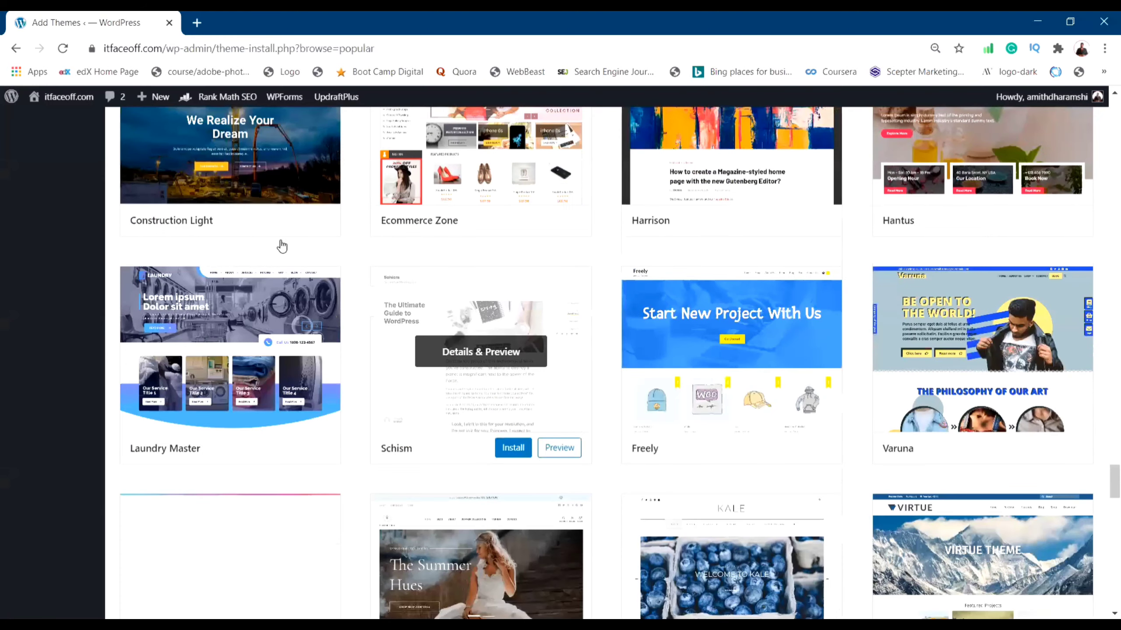
scroll(281, 246, up, 15)
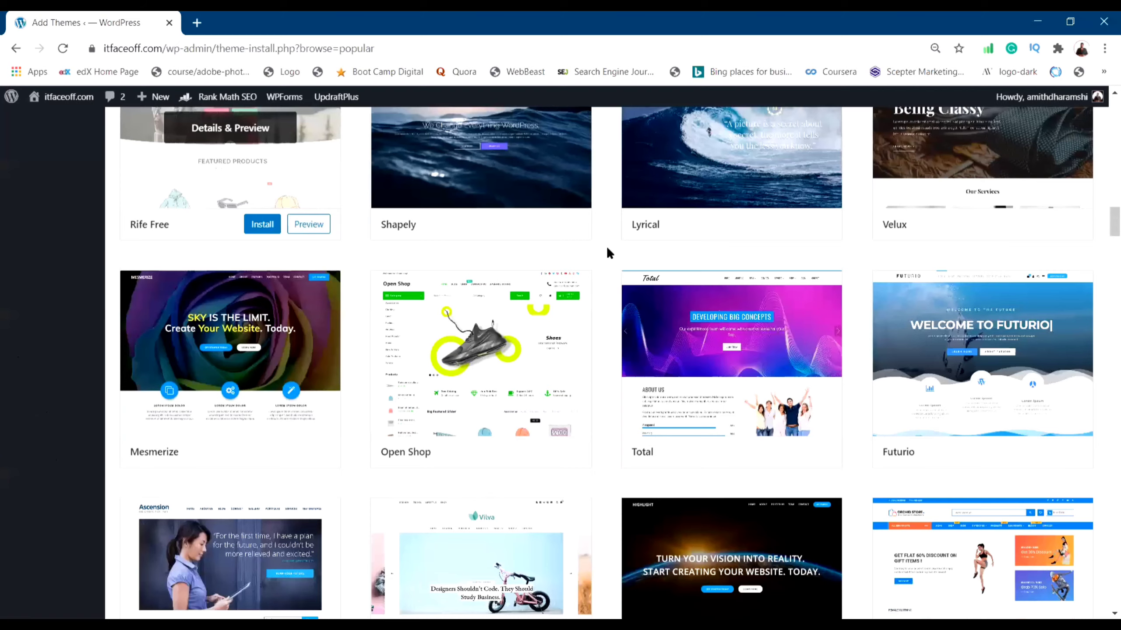
scroll(776, 270, up, 10)
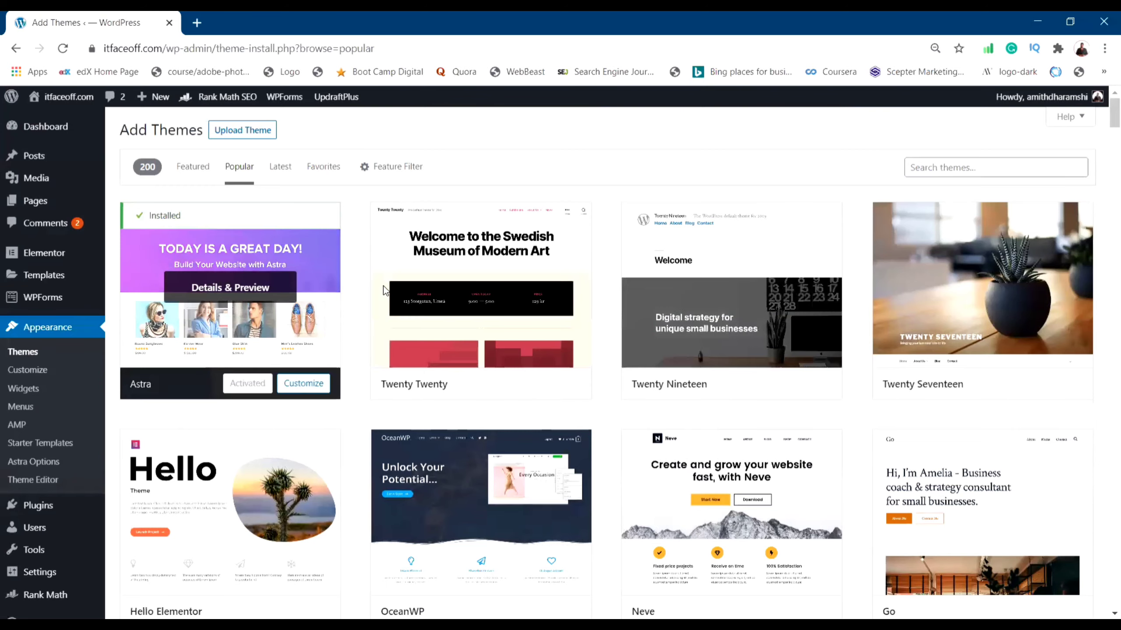
scroll(629, 285, down, 2)
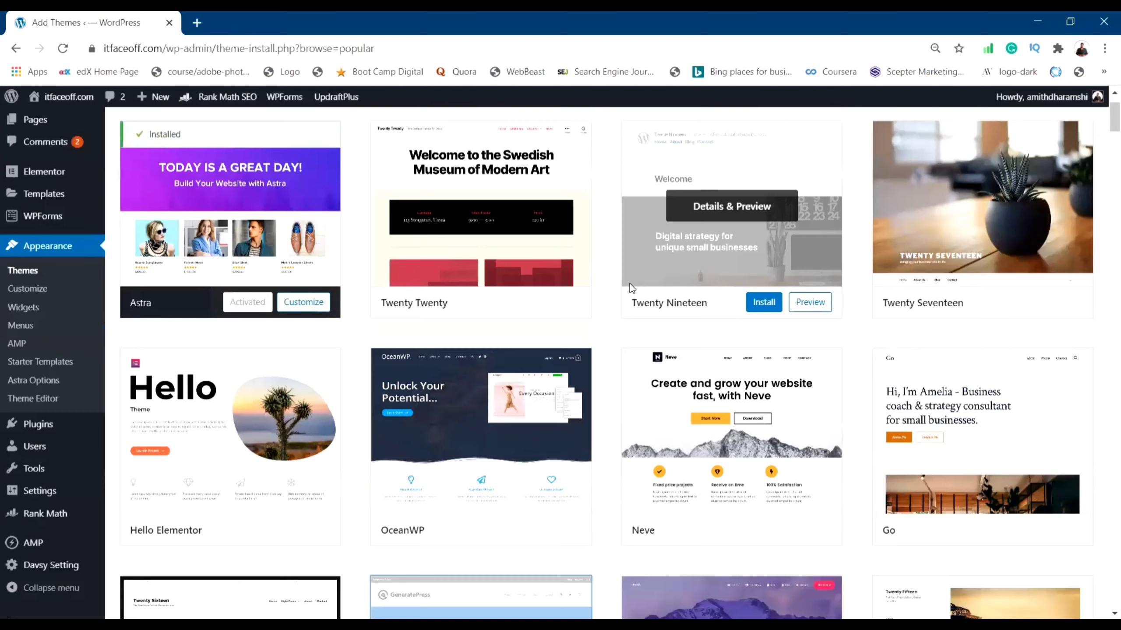
scroll(629, 285, down, 7)
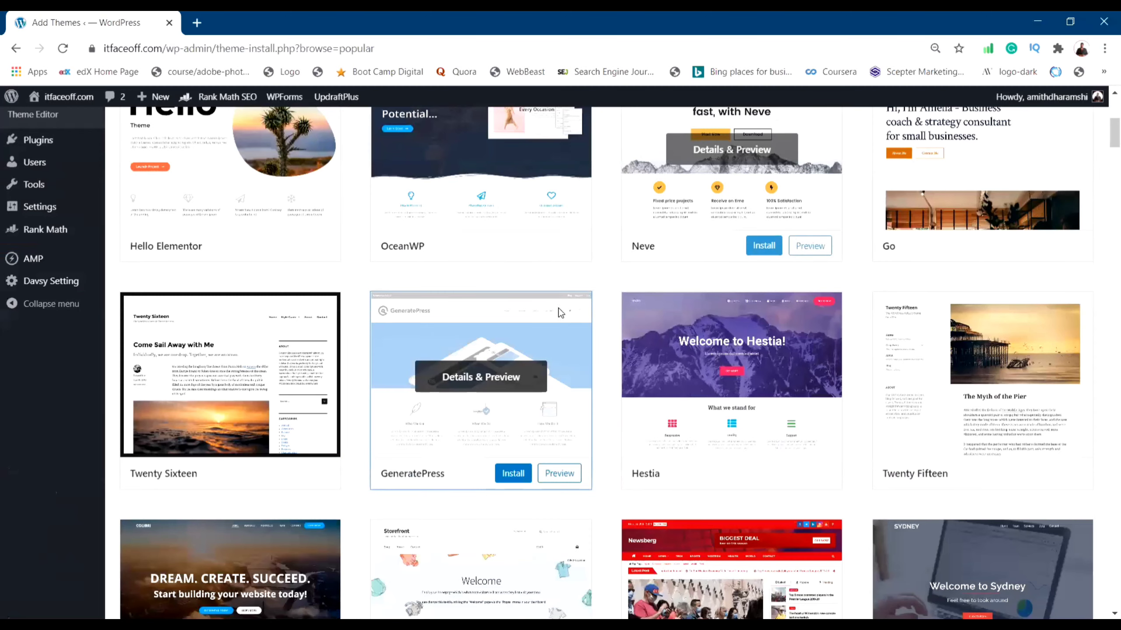
scroll(489, 378, down, 20)
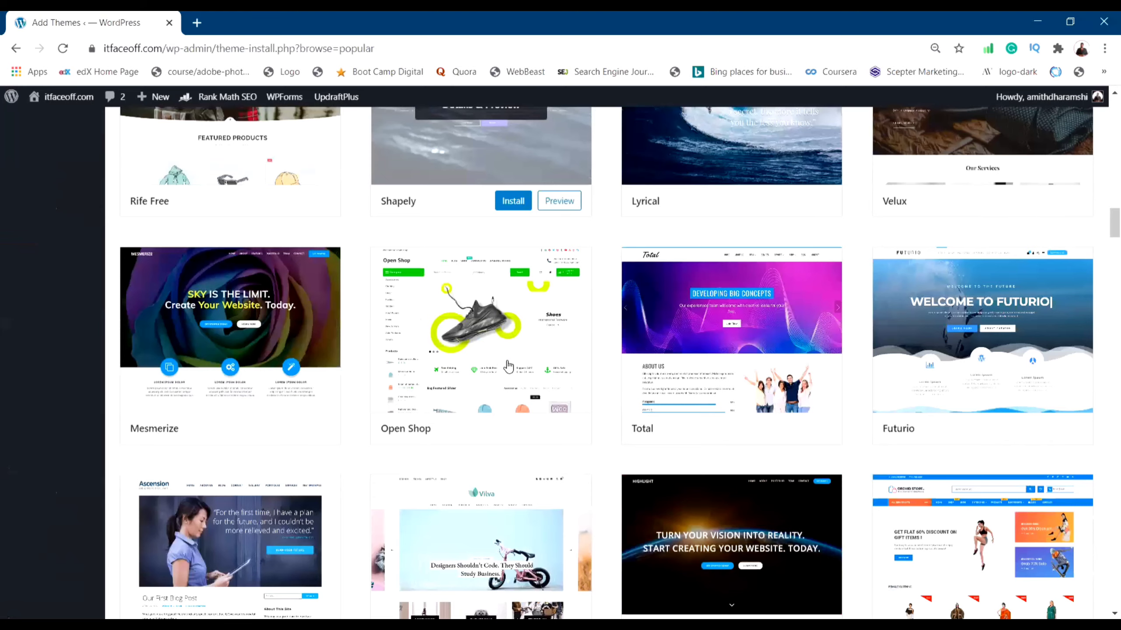
scroll(509, 366, down, 15)
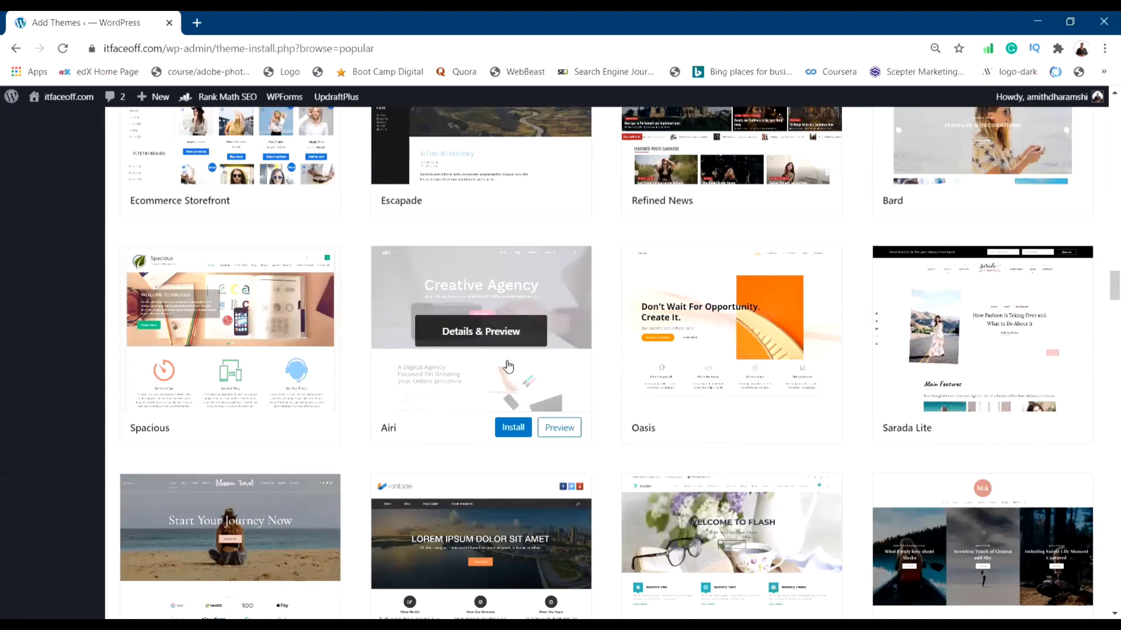
scroll(507, 234, down, 7)
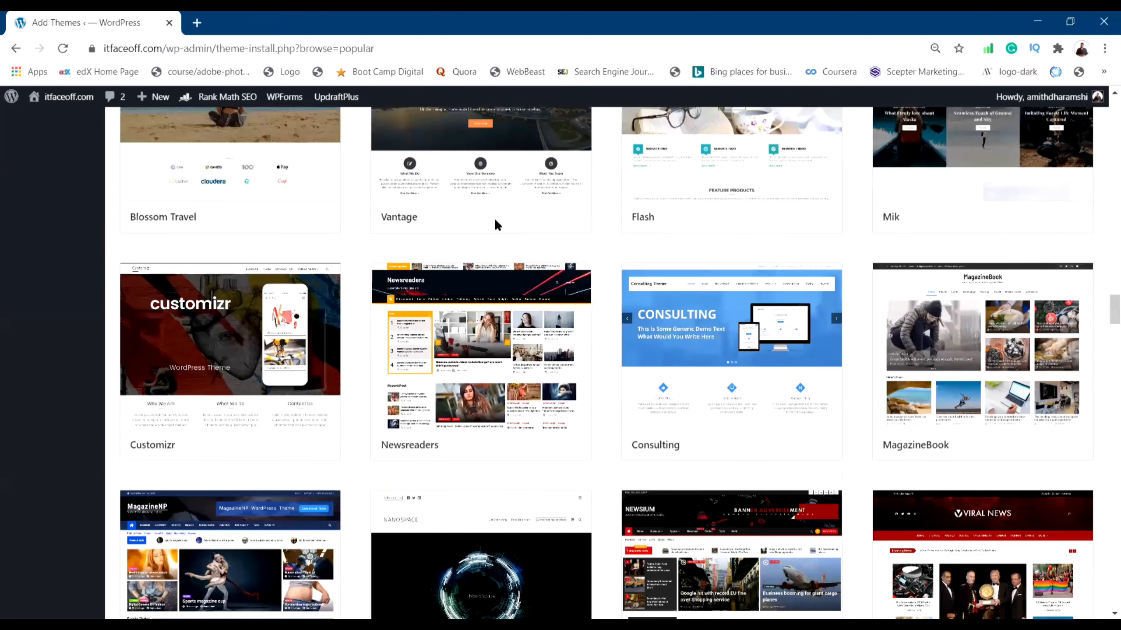
scroll(495, 224, down, 12)
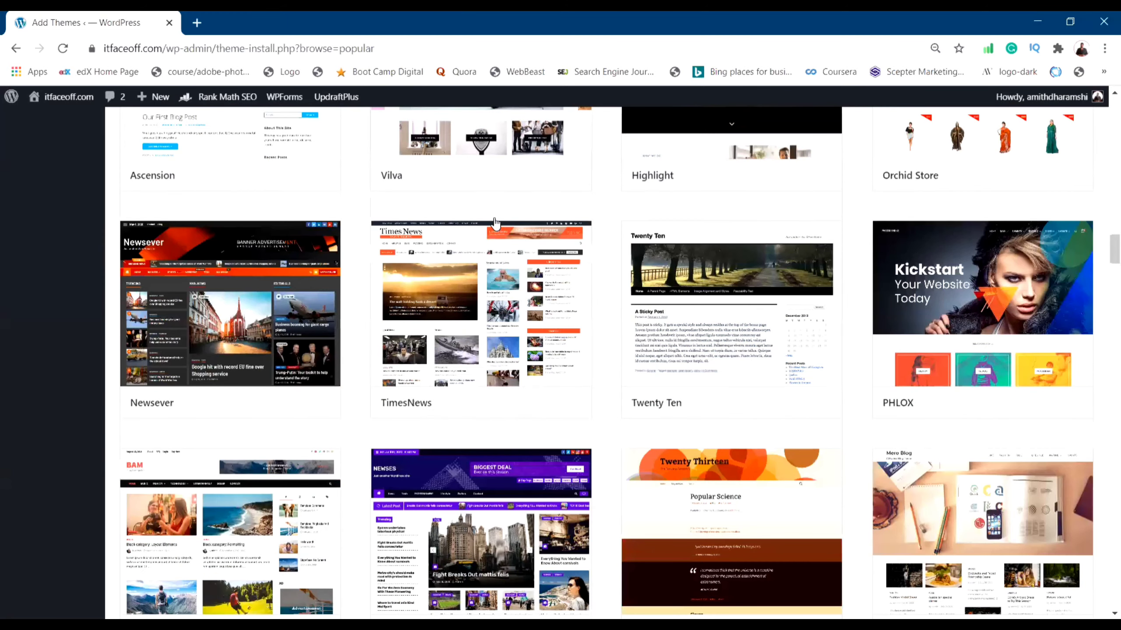
scroll(848, 340, up, 10)
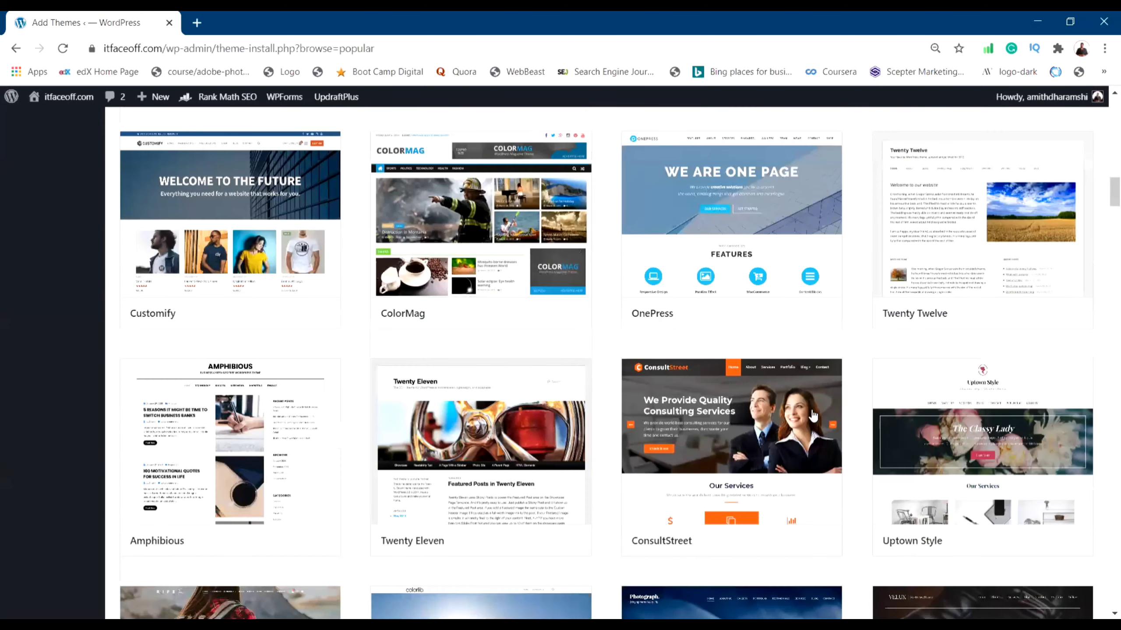
scroll(815, 330, up, 1)
scroll(475, 262, up, 6)
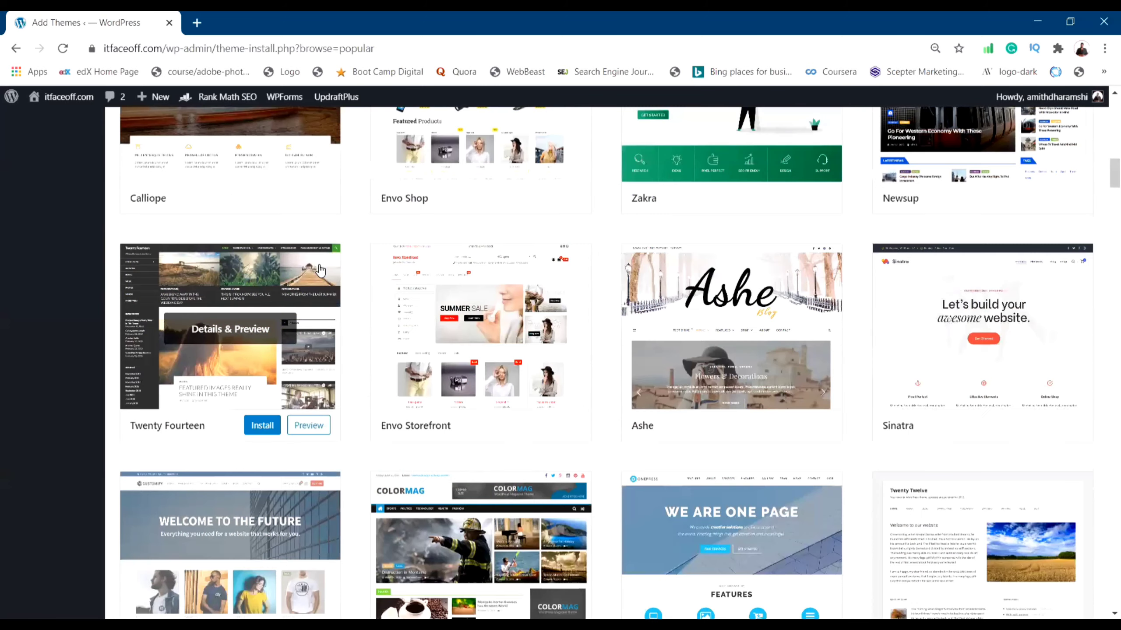
scroll(67, 330, up, 15)
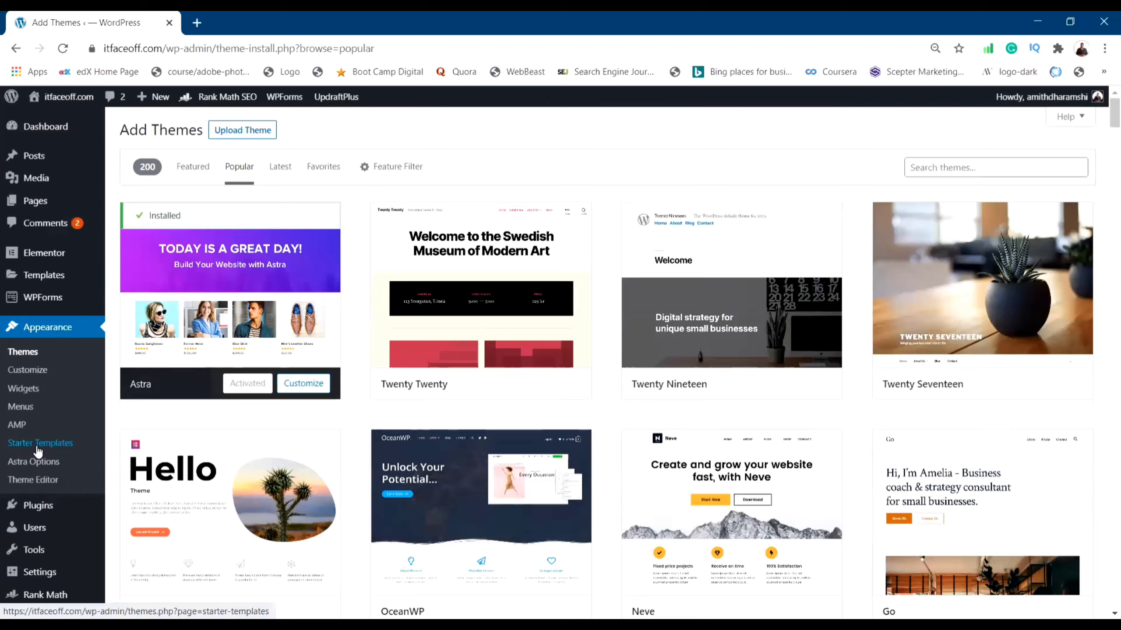
Open the Starter Templates library and look through the Elementor site templates, including those marked Agency.
click(38, 444)
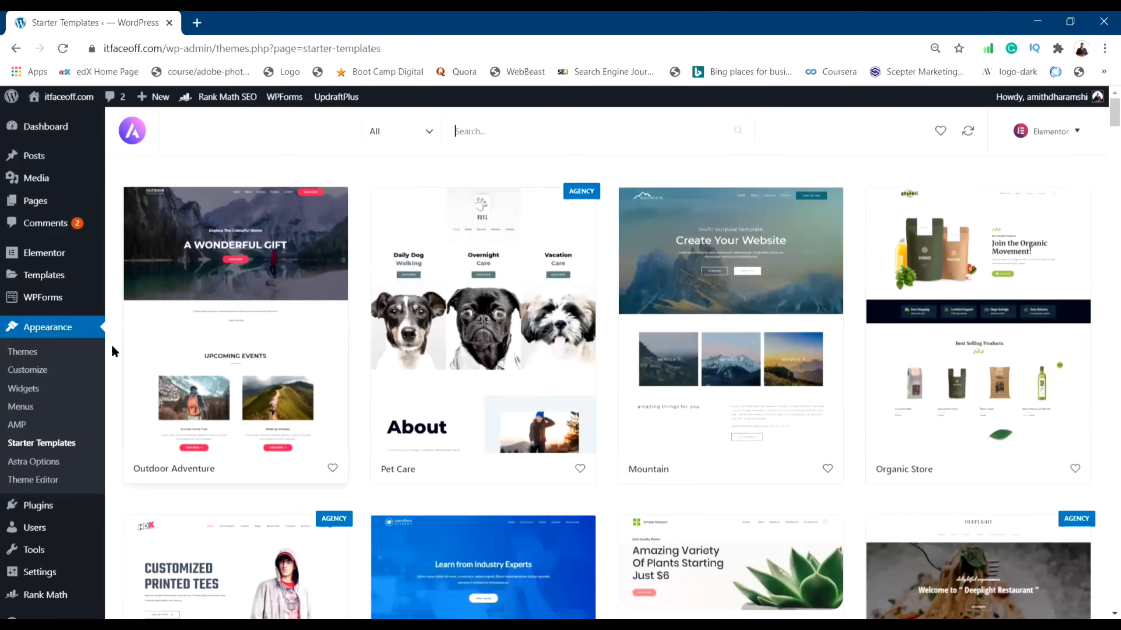
scroll(692, 320, down, 15)
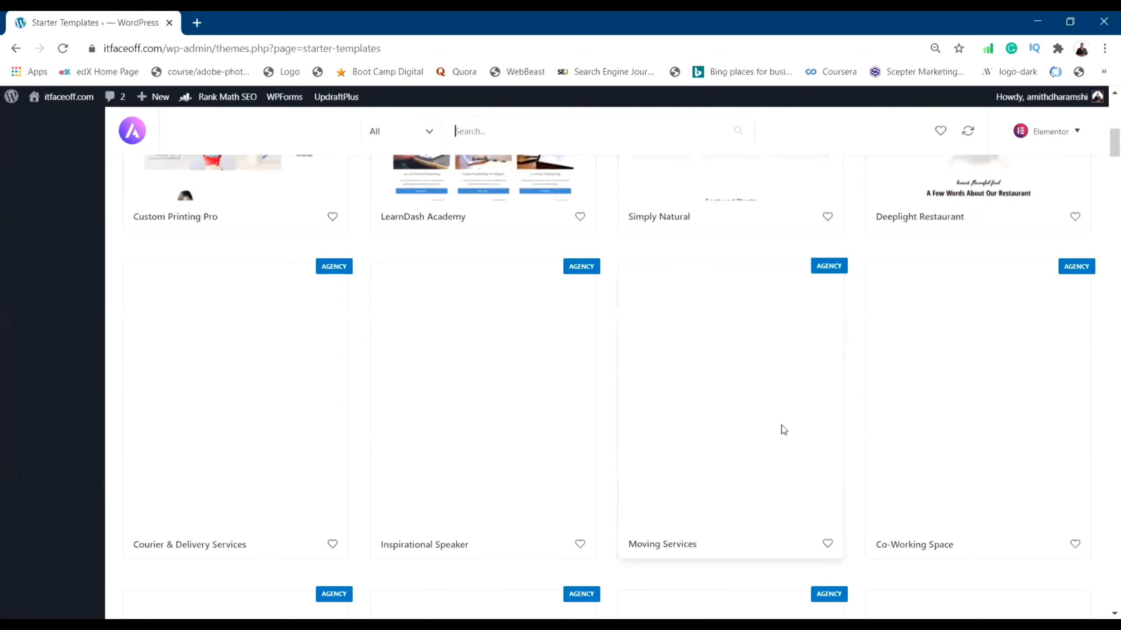
scroll(776, 423, up, 8)
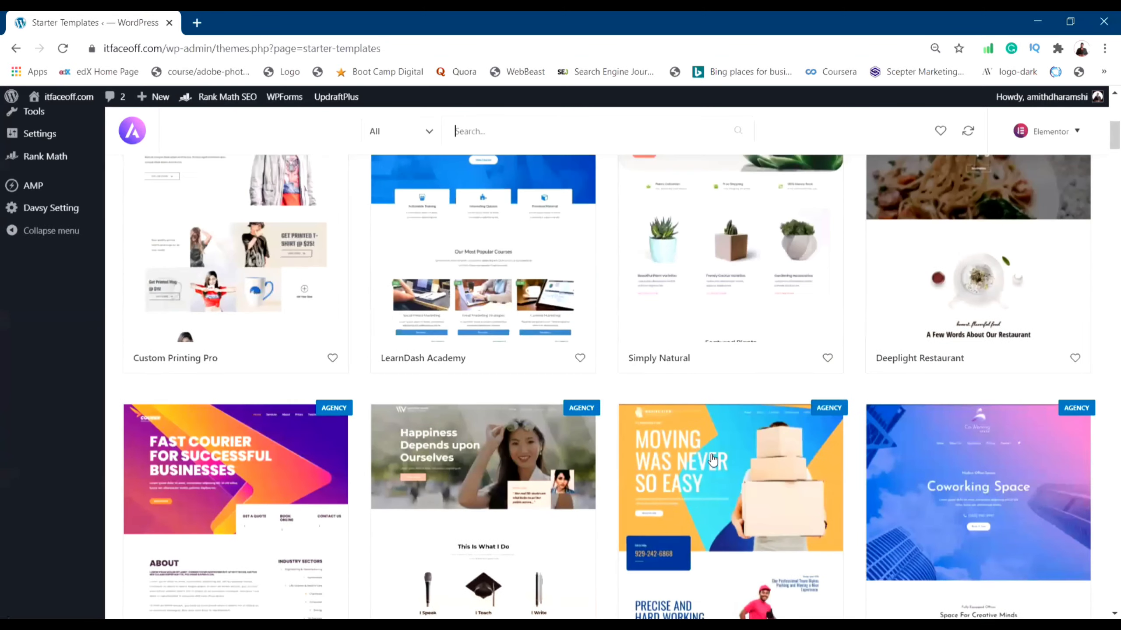
scroll(750, 362, down, 10)
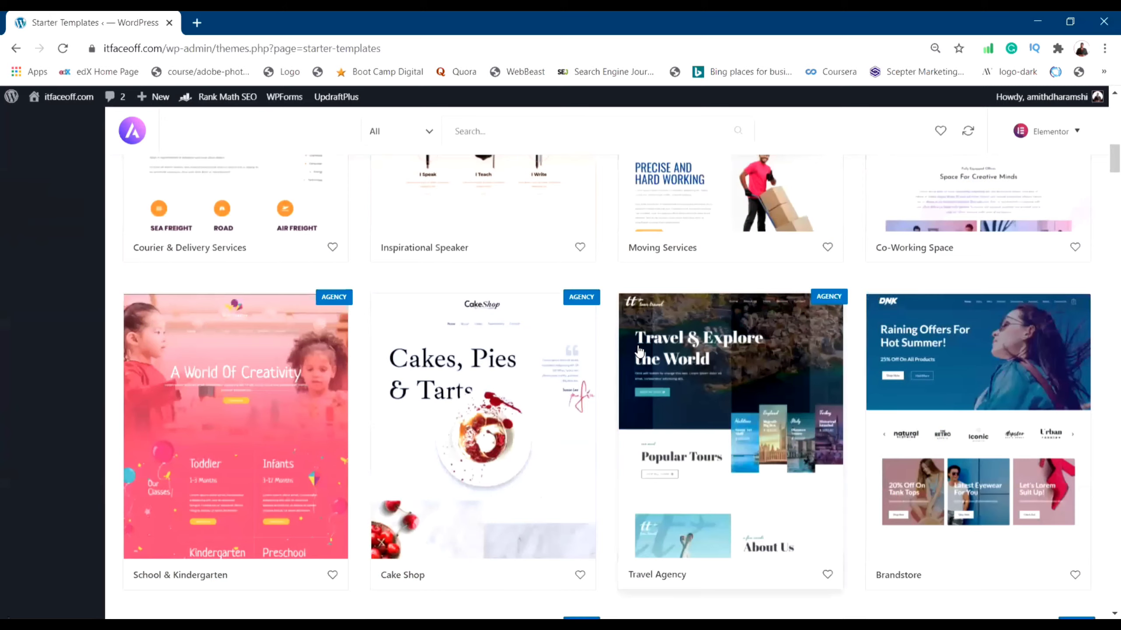
scroll(618, 349, down, 7)
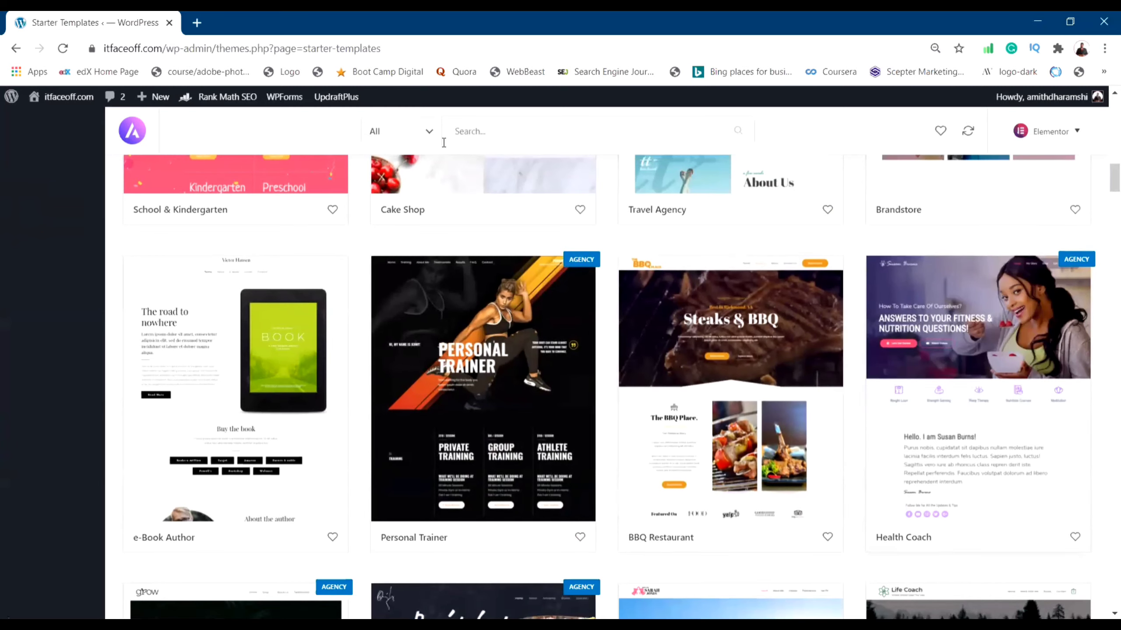
scroll(444, 281, down, 5)
scroll(816, 241, down, 5)
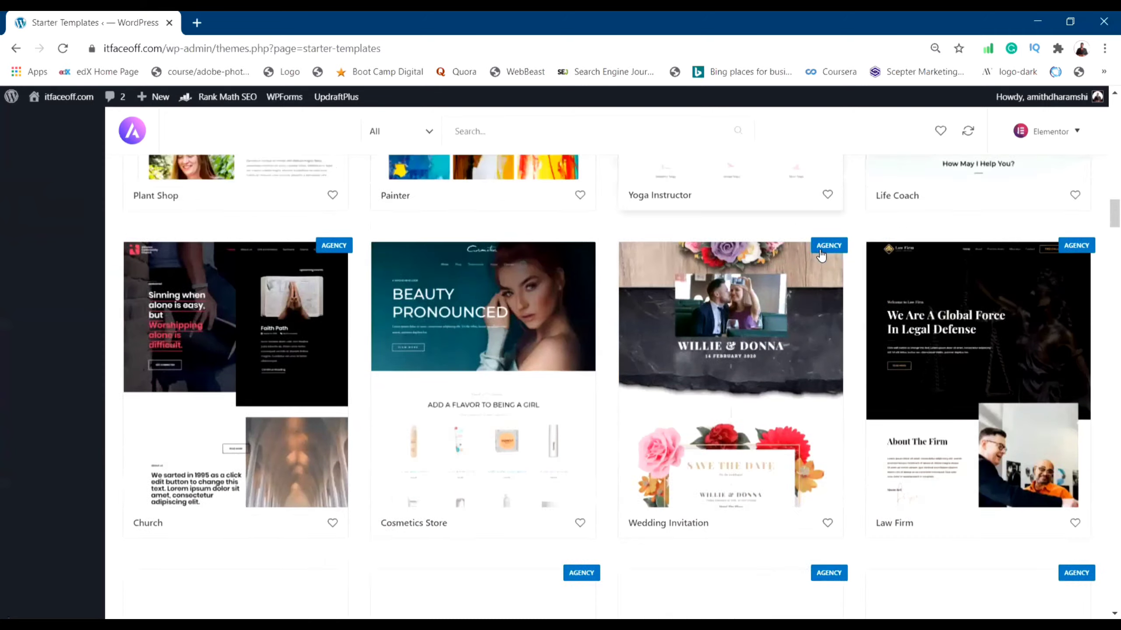
scroll(827, 232, down, 15)
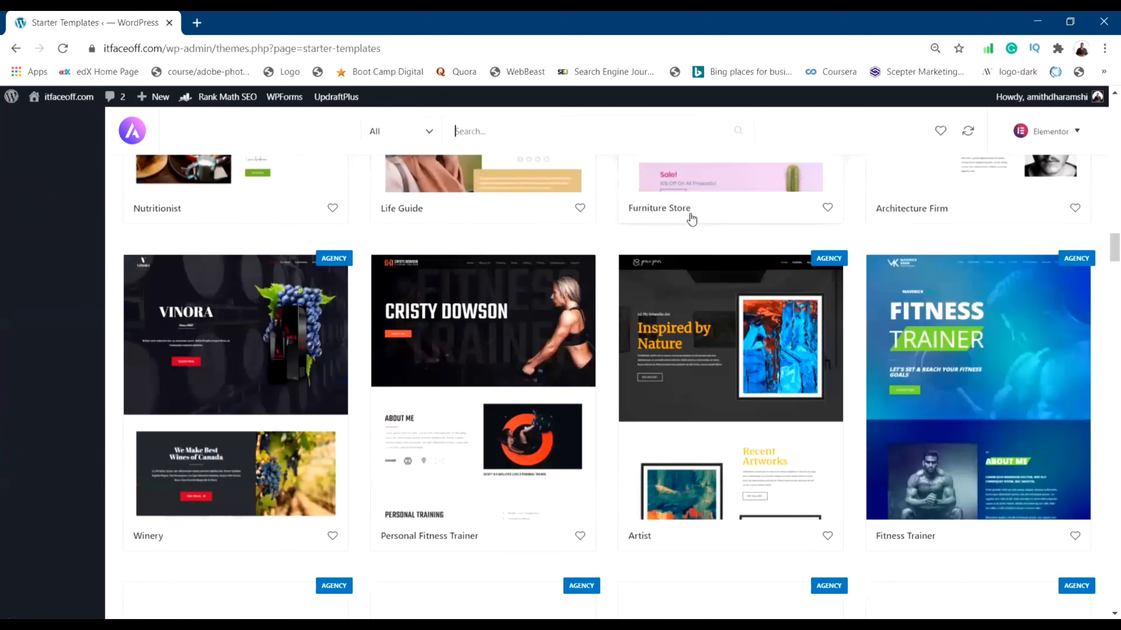
scroll(547, 219, up, 4)
scroll(595, 223, down, 8)
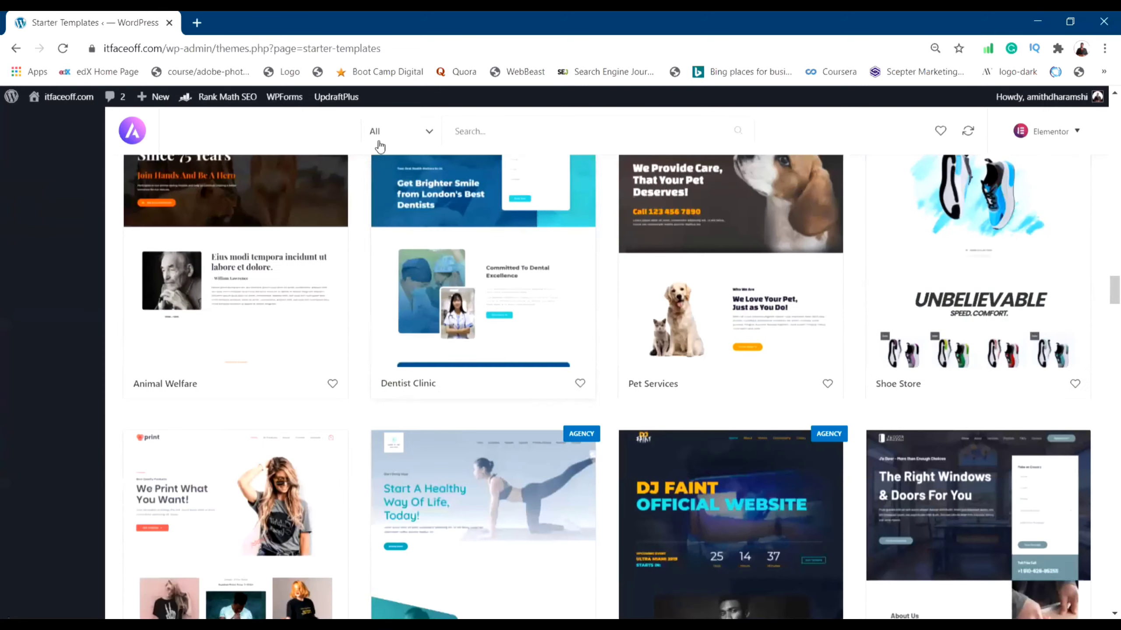
Examine the service and business site templates, from Animal Welfare and Dentist Clinic down to Gym & Fitness and Wedding Planner.
scroll(466, 273, down, 4)
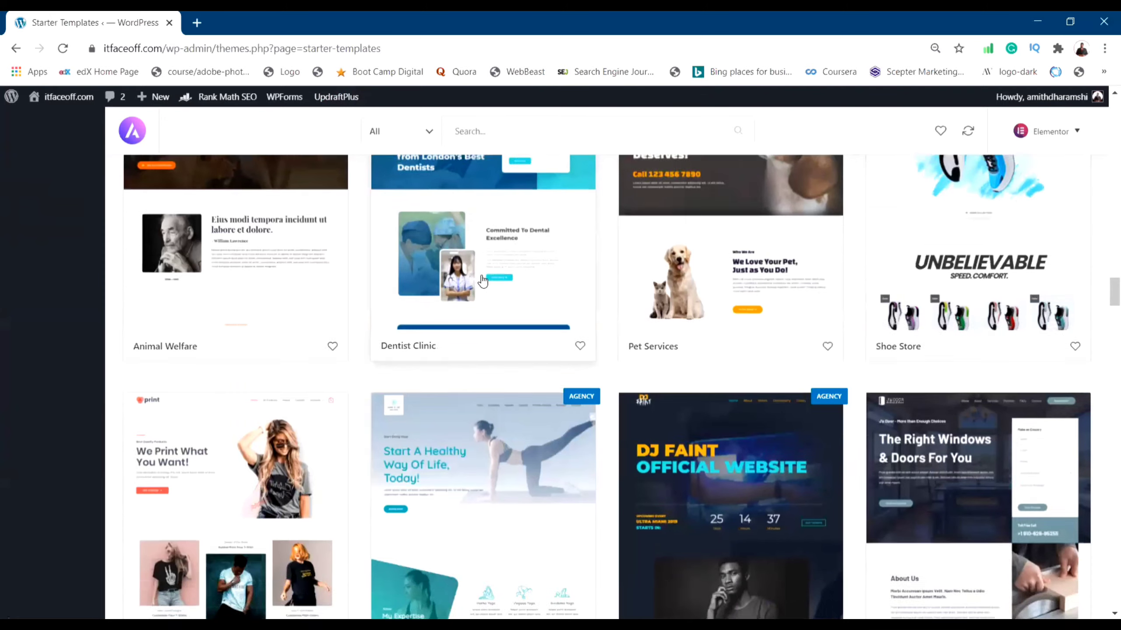
scroll(490, 293, down, 6)
scroll(490, 288, up, 2)
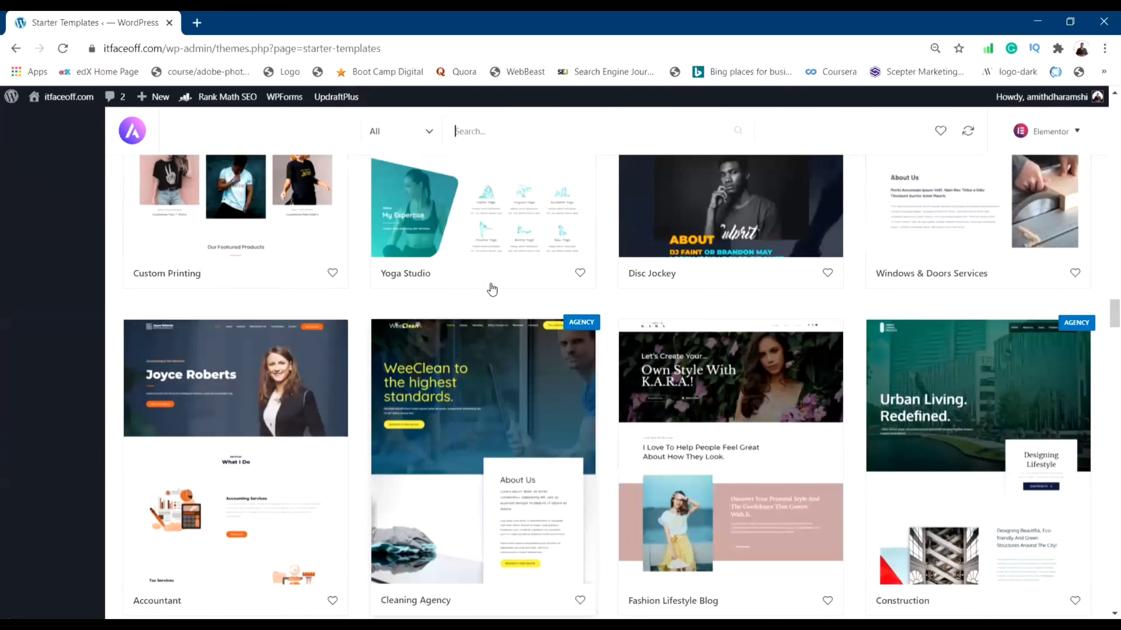
scroll(500, 282, down, 5)
scroll(499, 260, down, 5)
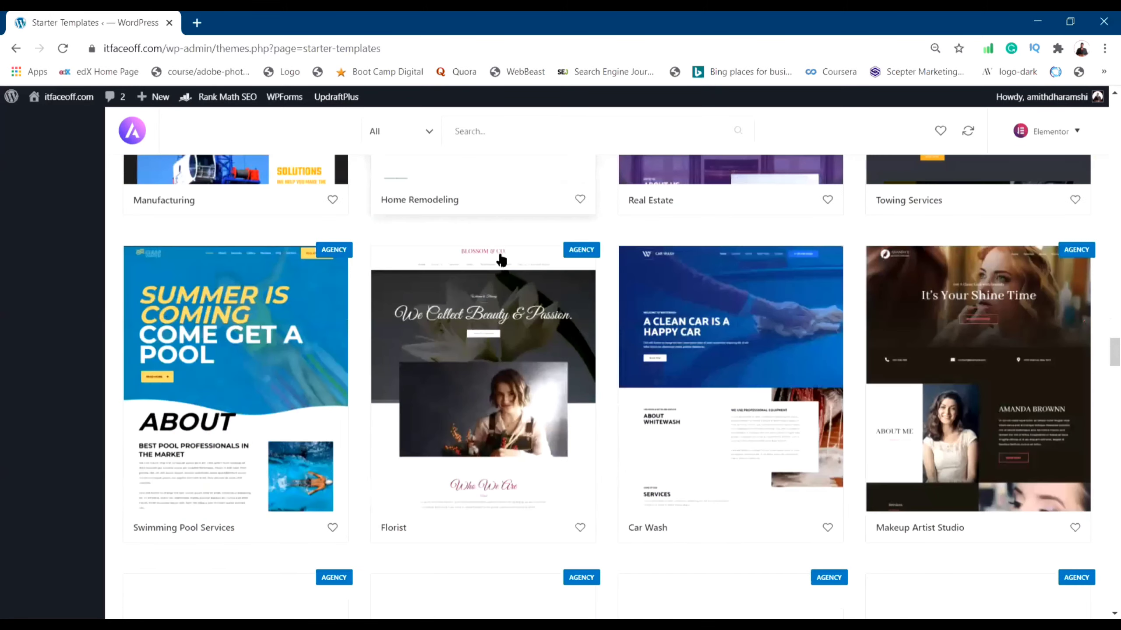
scroll(662, 238, up, 1)
scroll(688, 247, down, 8)
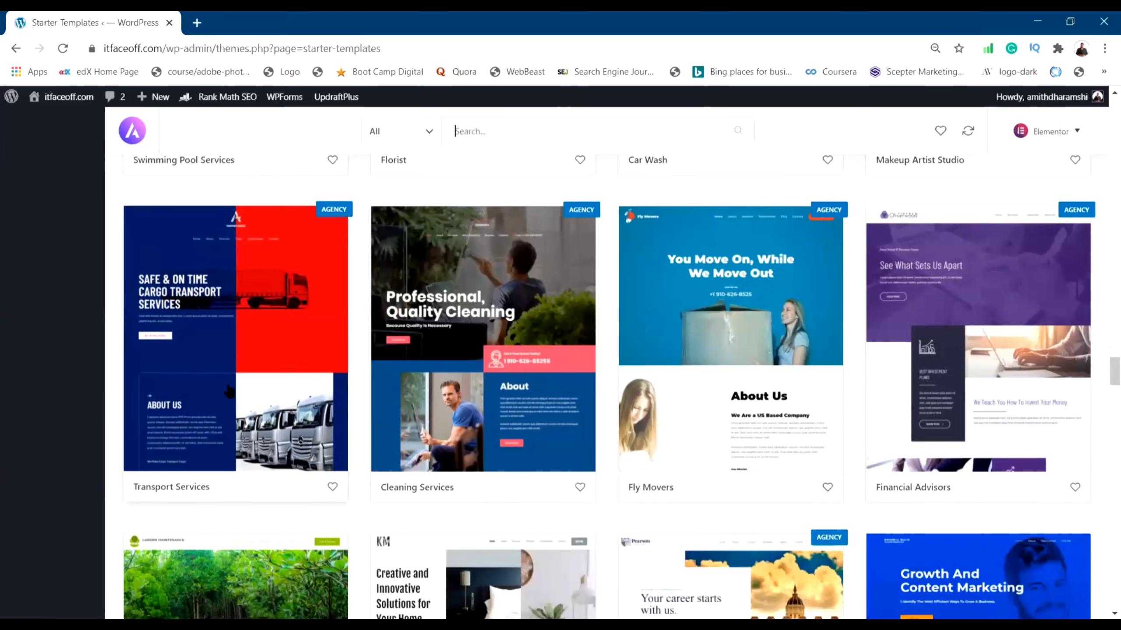
scroll(293, 304, down, 5)
scroll(661, 284, down, 10)
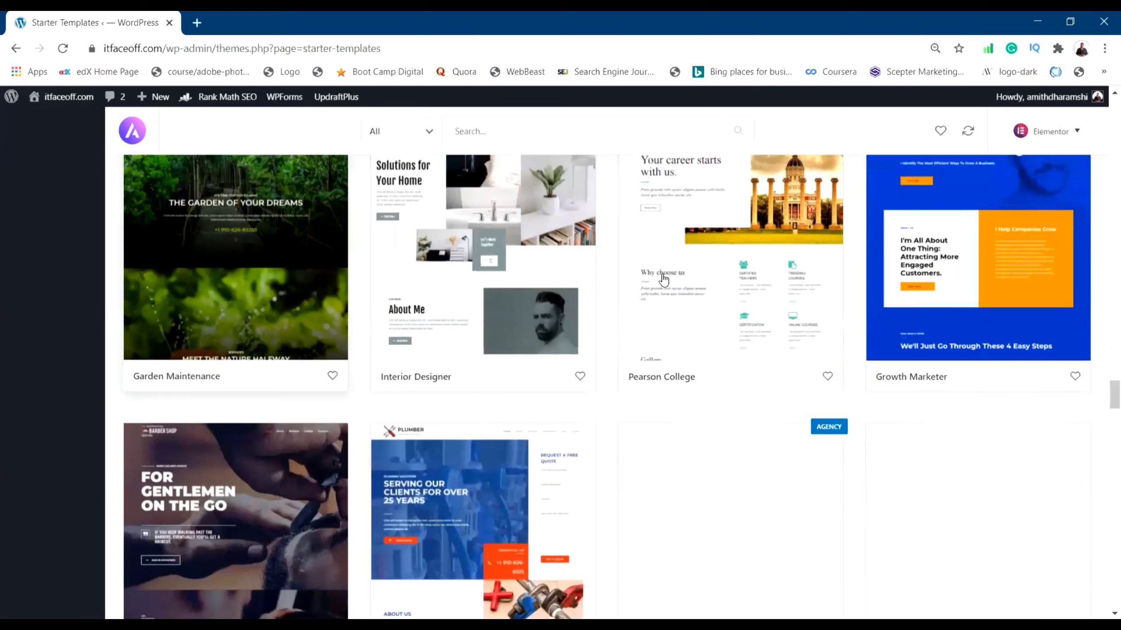
scroll(661, 285, down, 5)
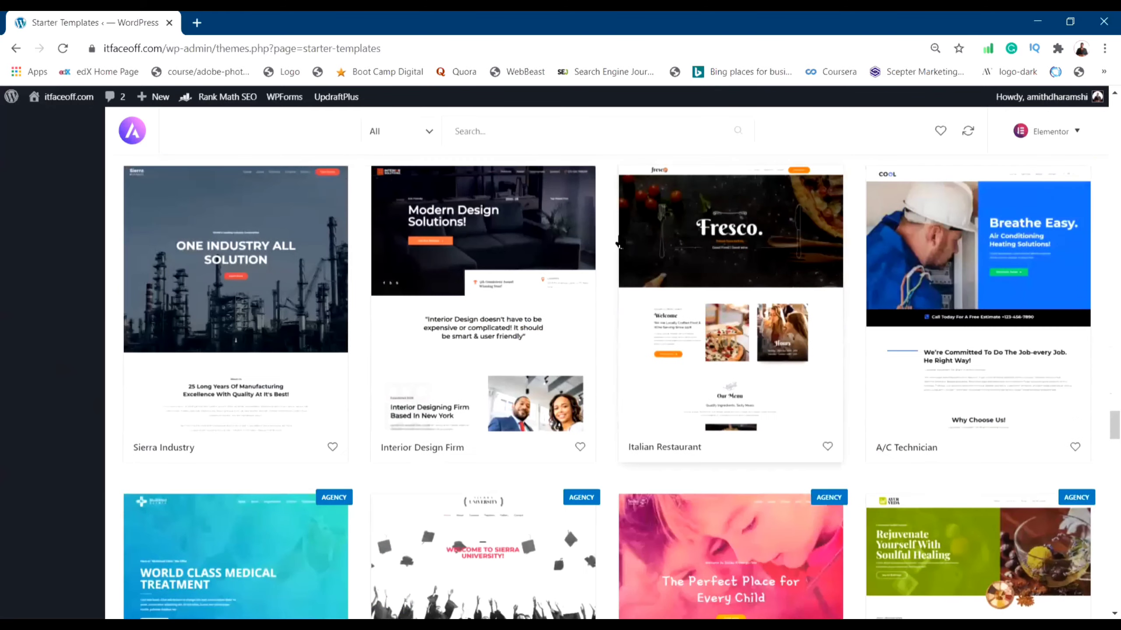
scroll(619, 263, down, 7)
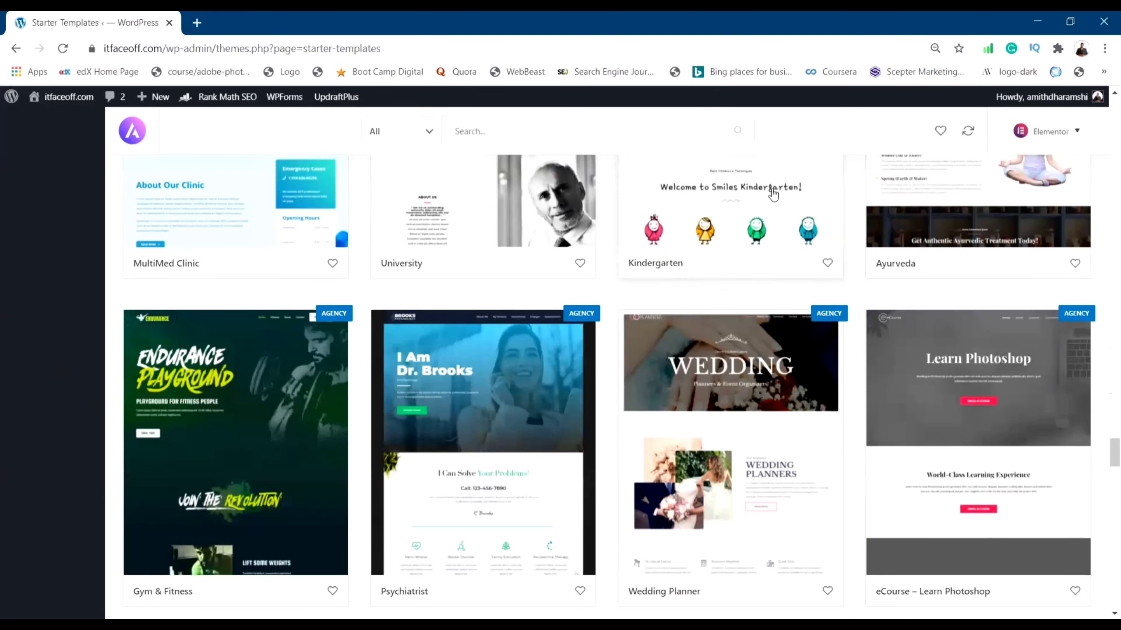
Compare the templates further down the library, from Charity and theAgency through Coach and Brandstore Pro to Spa and Freelancer.
scroll(507, 270, down, 10)
scroll(490, 239, down, 10)
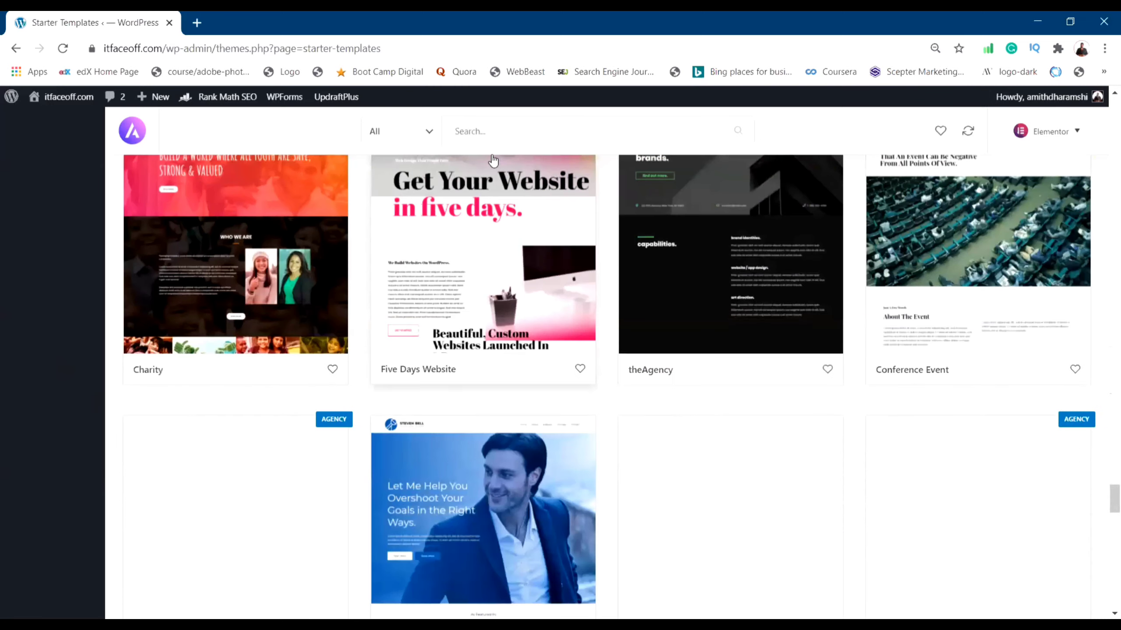
scroll(429, 349, down, 5)
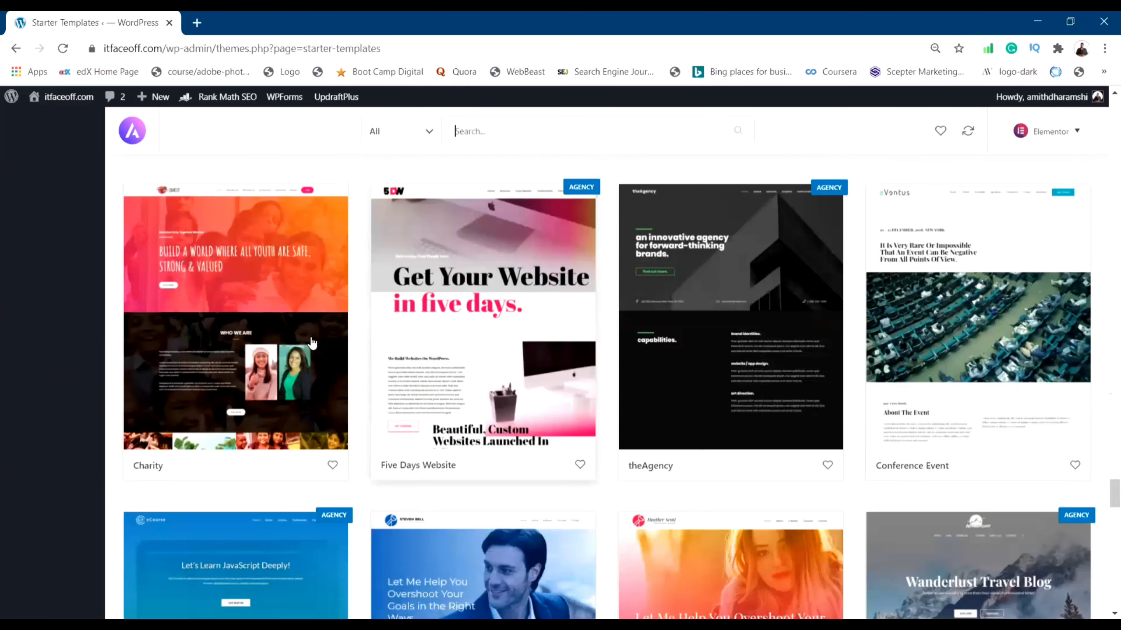
scroll(223, 410, up, 5)
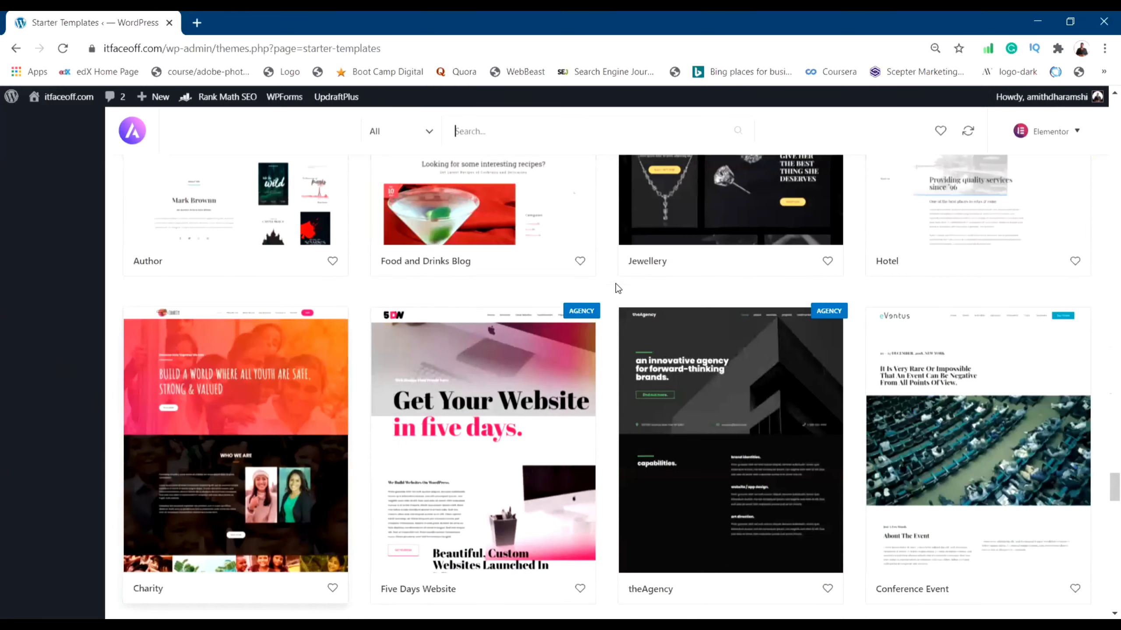
scroll(539, 415, down, 10)
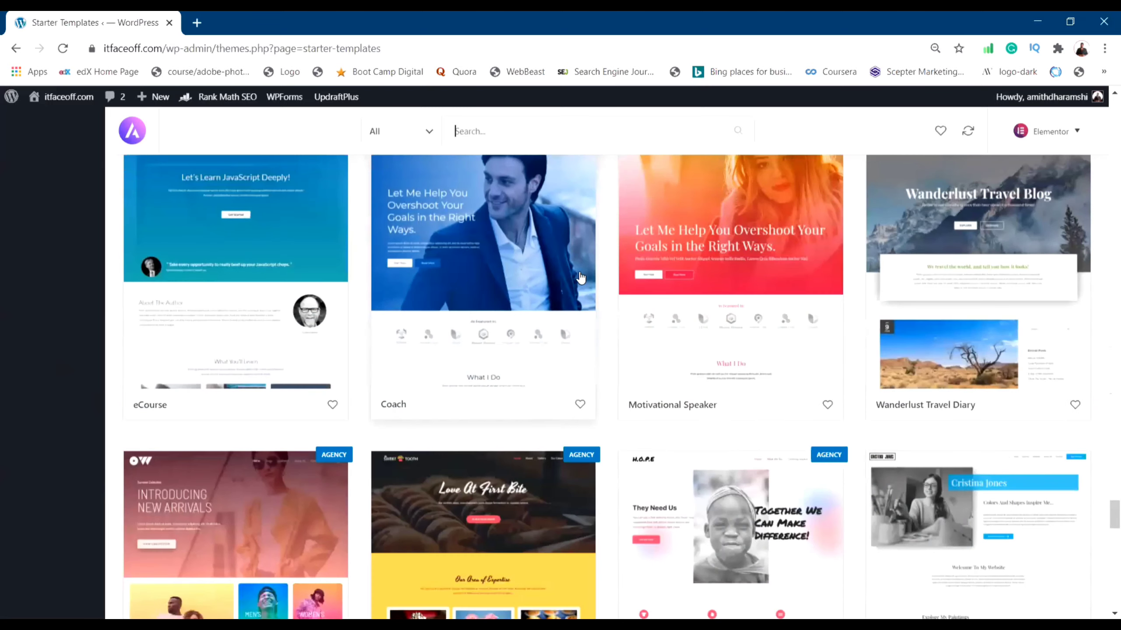
scroll(485, 285, down, 5)
scroll(492, 290, down, 3)
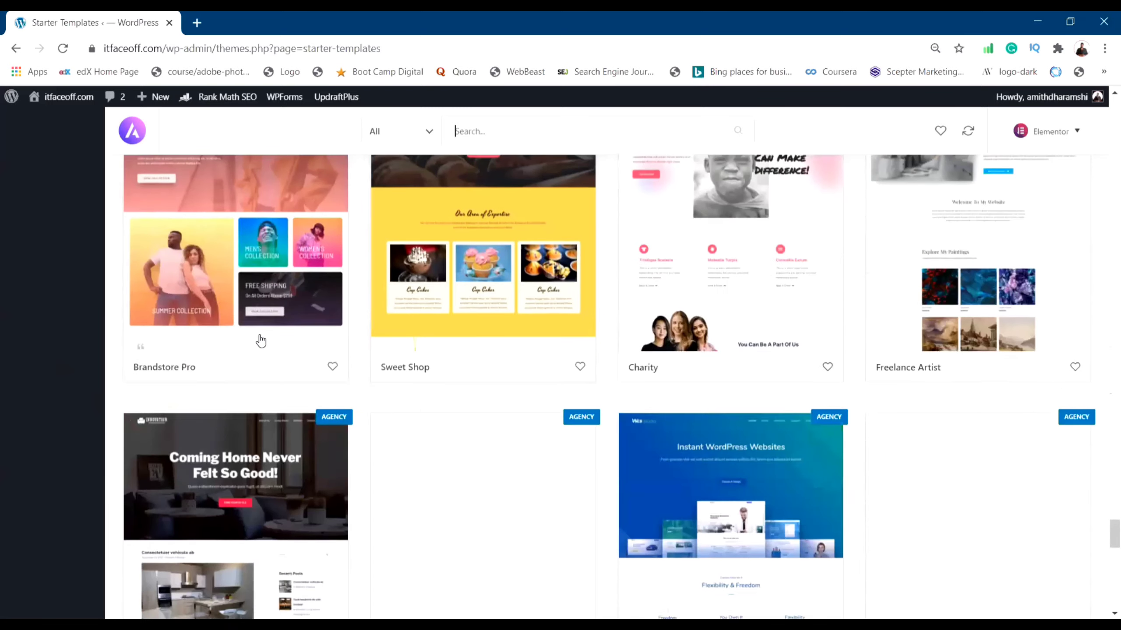
scroll(260, 340, up, 5)
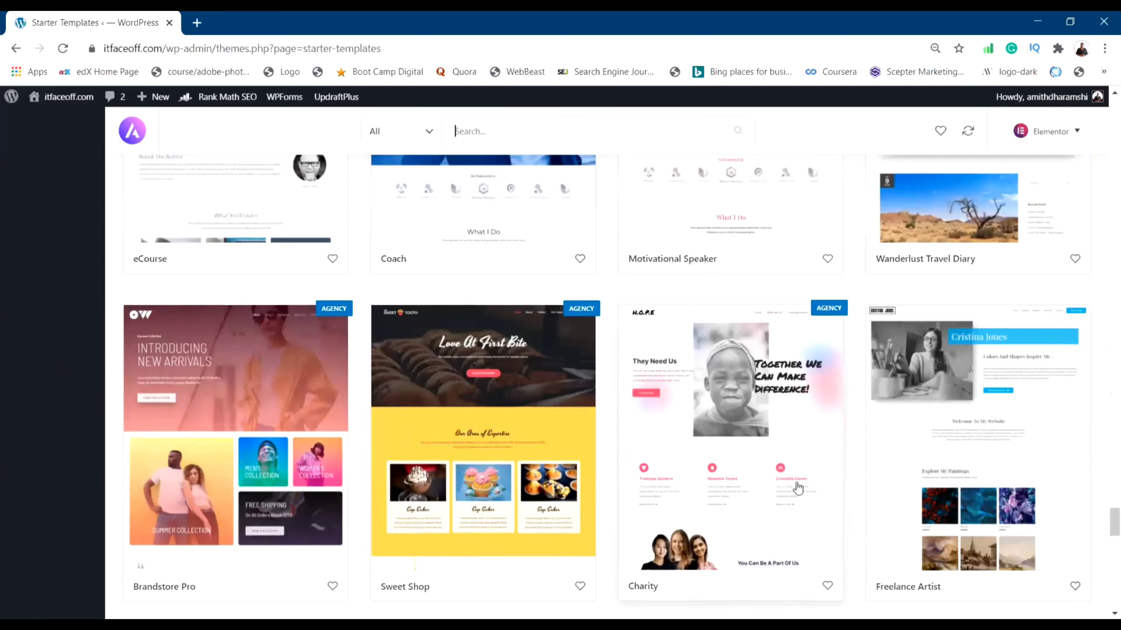
scroll(706, 281, down, 1)
scroll(706, 281, down, 7)
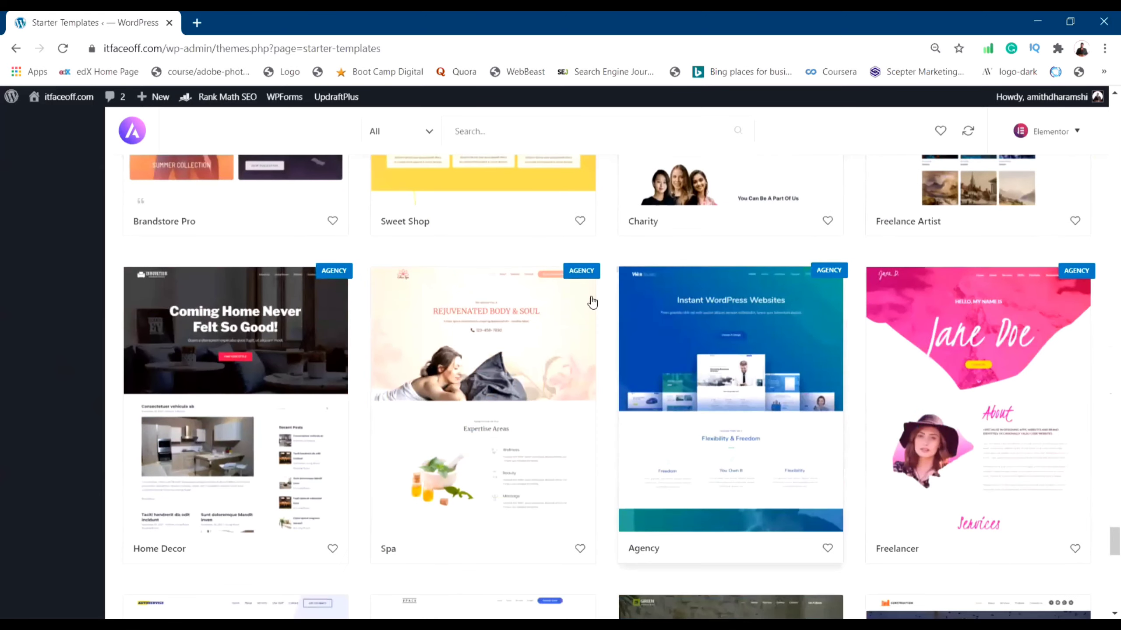
scroll(711, 366, down, 1)
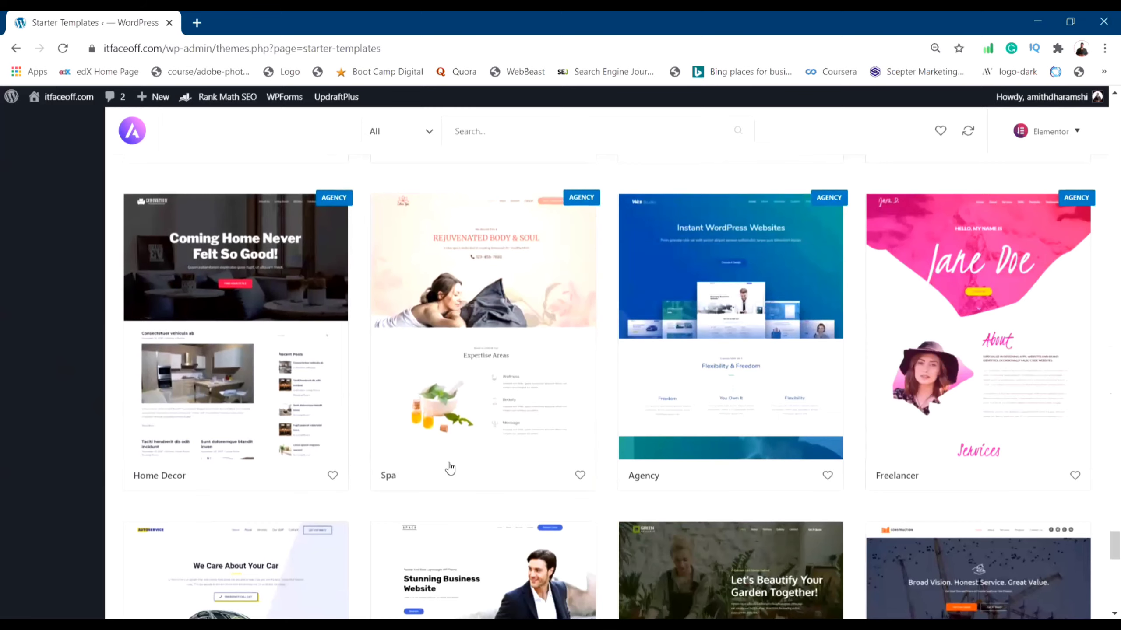
Open the Digital Agency template, review its whole Home page and its About page, and return to the library.
scroll(449, 465, down, 9)
scroll(464, 476, up, 6)
click(465, 475)
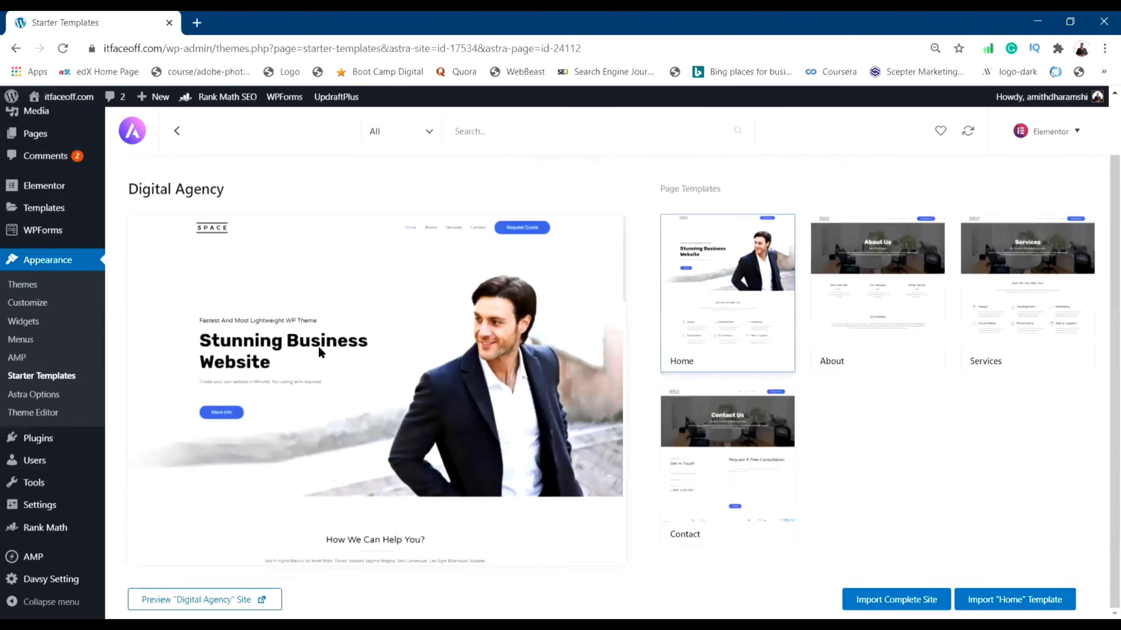
scroll(353, 397, down, 10)
scroll(410, 460, down, 8)
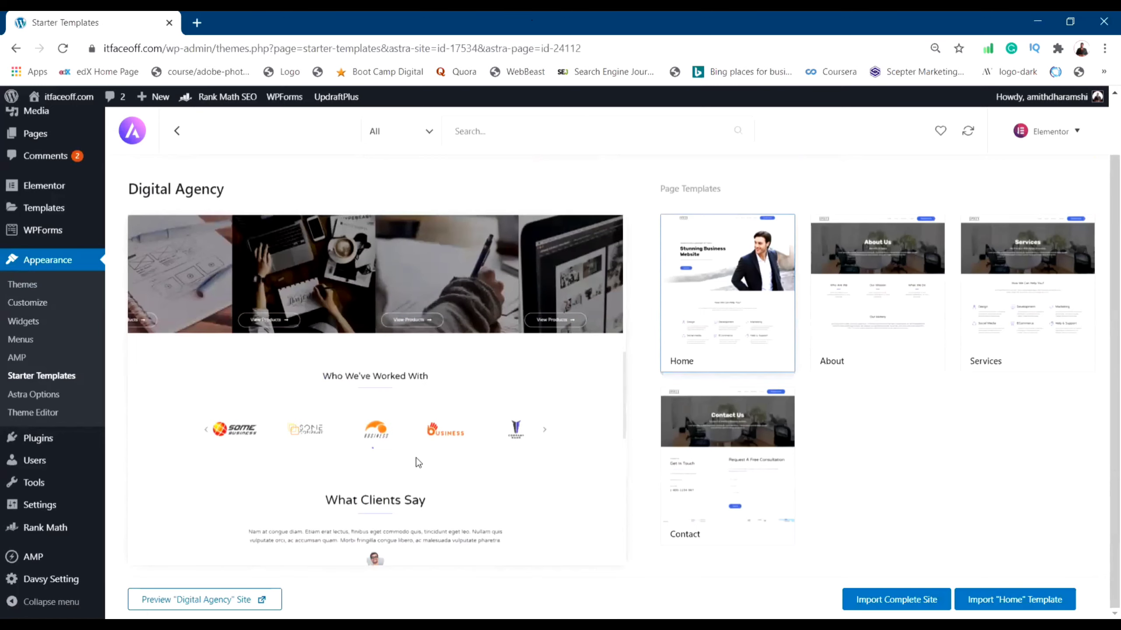
scroll(413, 460, down, 5)
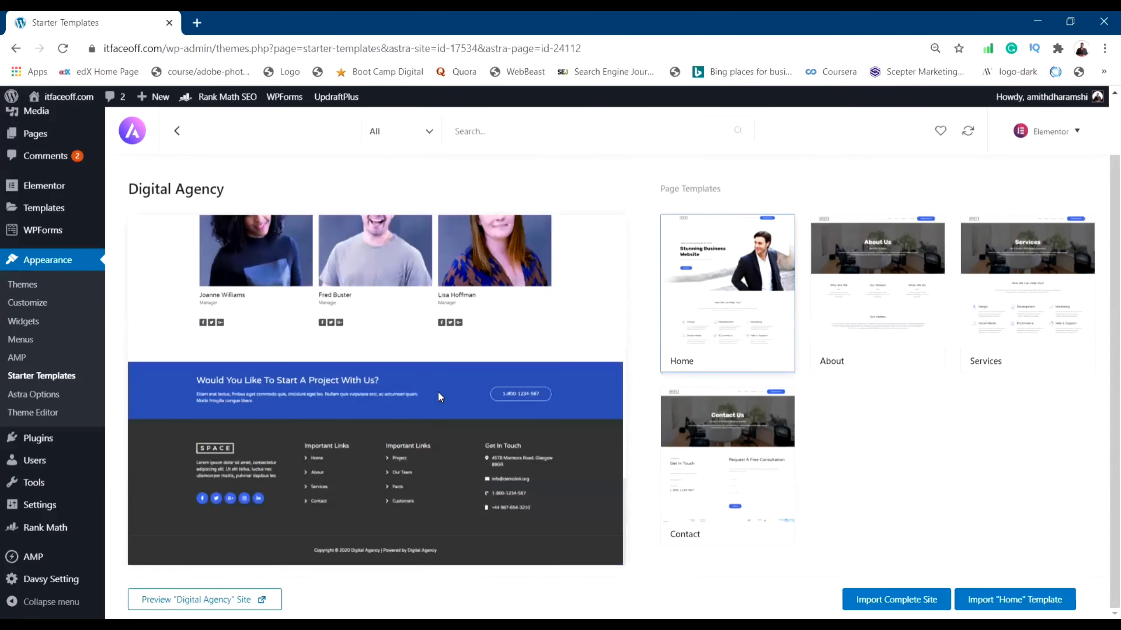
scroll(412, 419, up, 20)
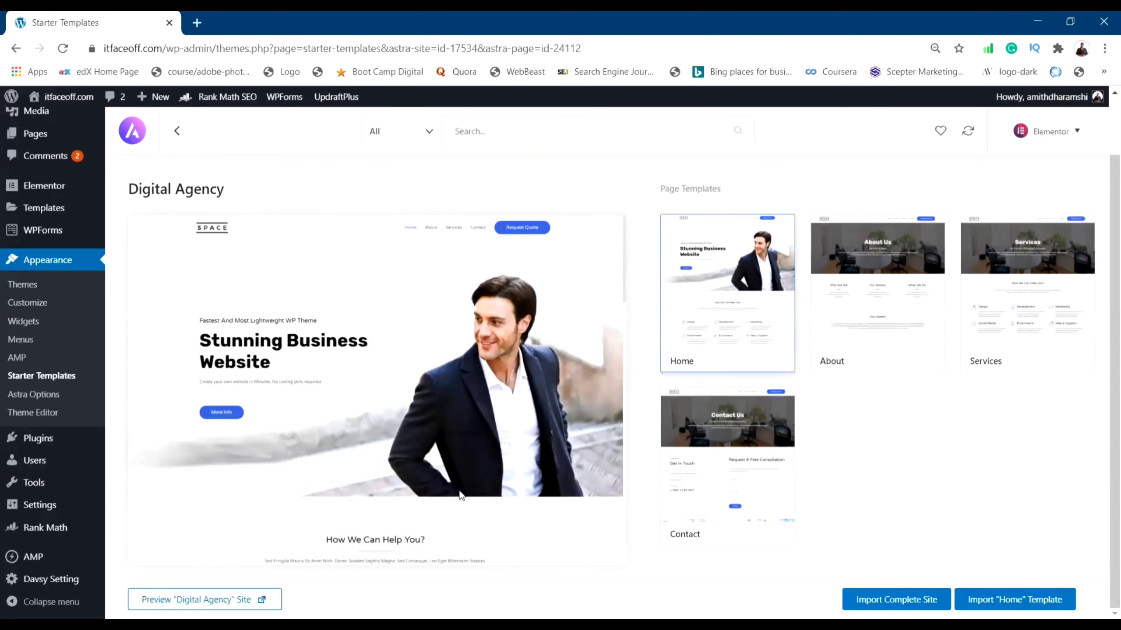
click(871, 287)
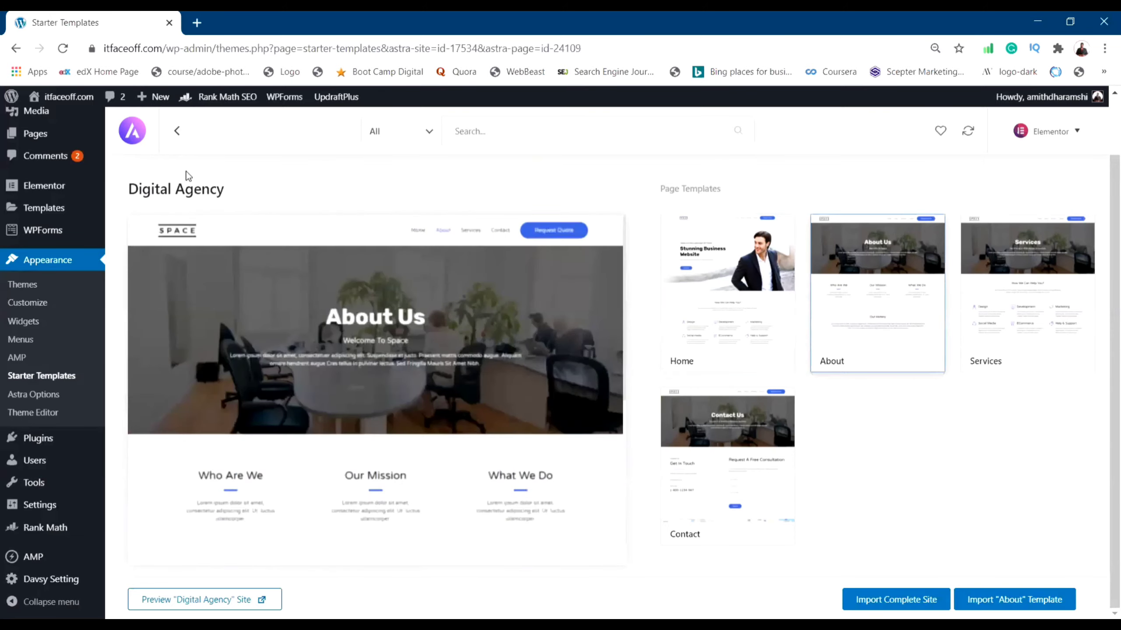
click(176, 131)
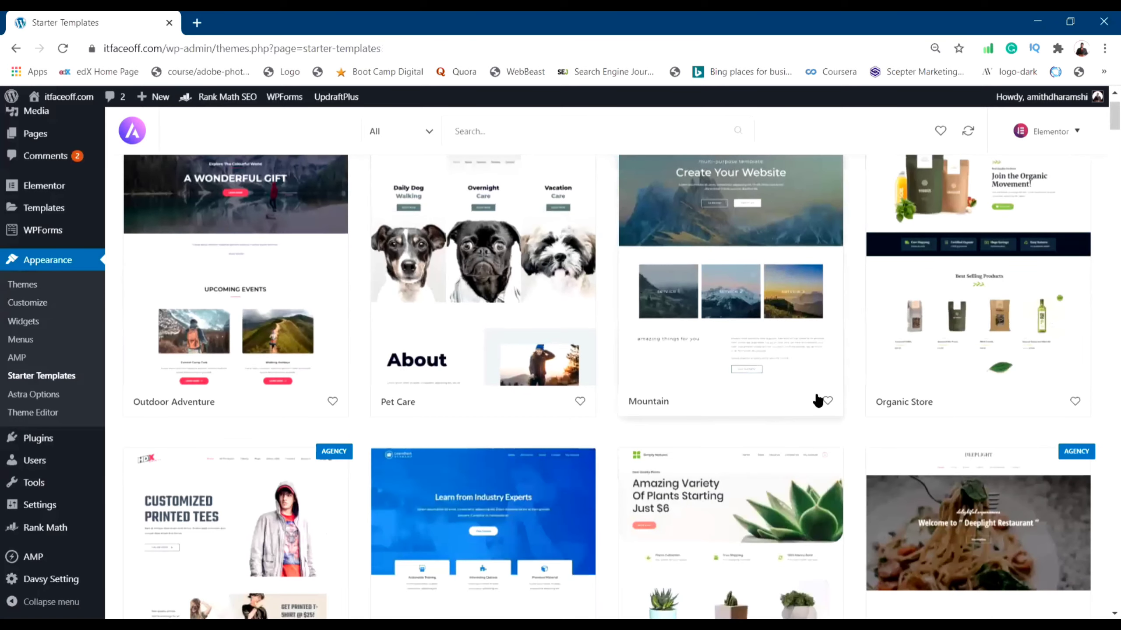
Try to open digitalshop.itfaceoff.com in a separate browser tab, reload it once and close that tab.
click(198, 21)
text(d)
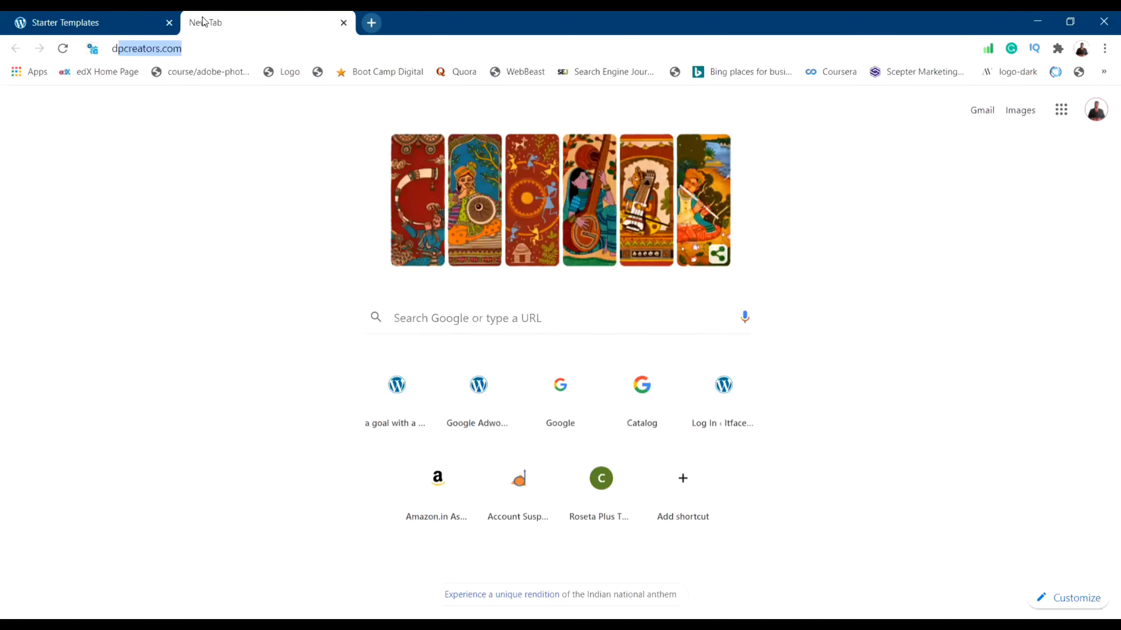
text(igi)
key(Return)
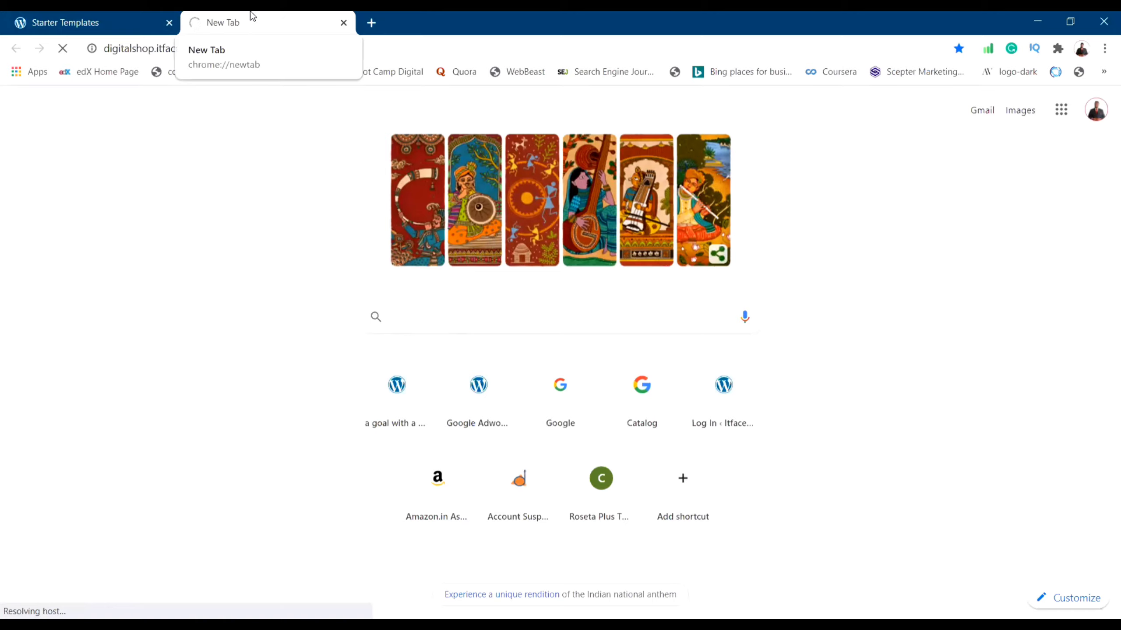
click(367, 407)
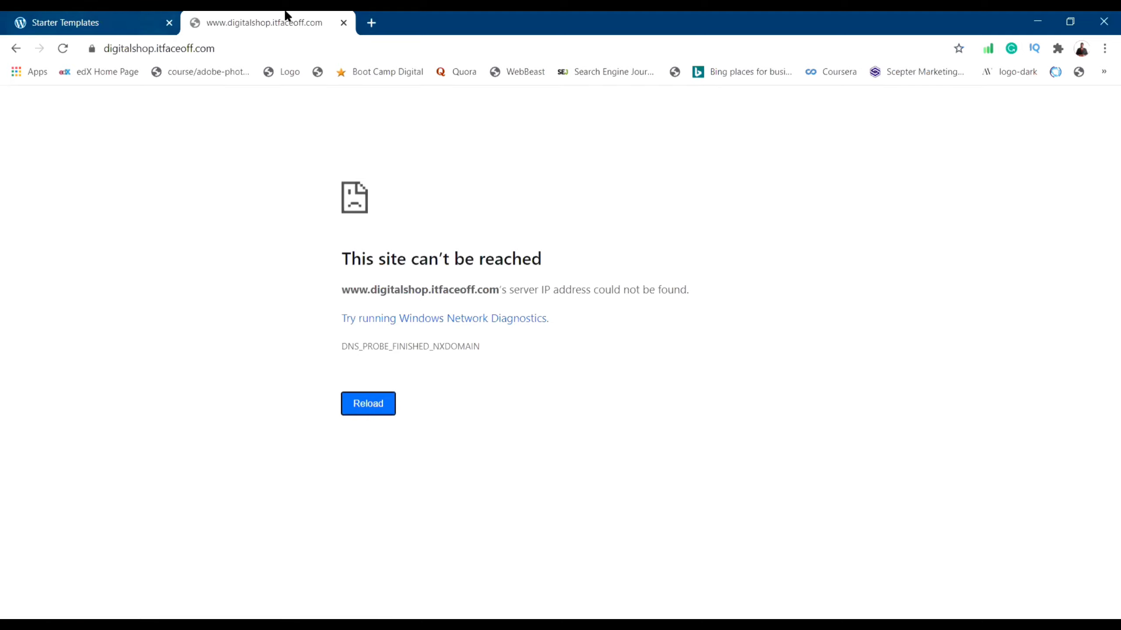
click(344, 22)
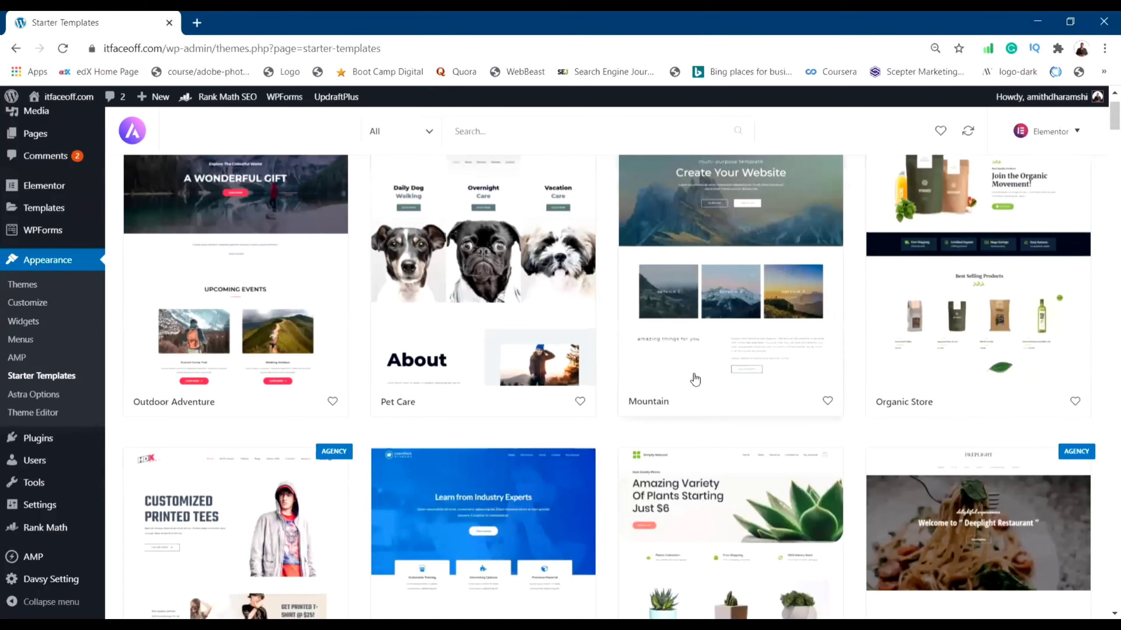
Look through the library again from its first row down to the Winery, Personal Fitness Trainer and Artist templates.
scroll(691, 379, up, 2)
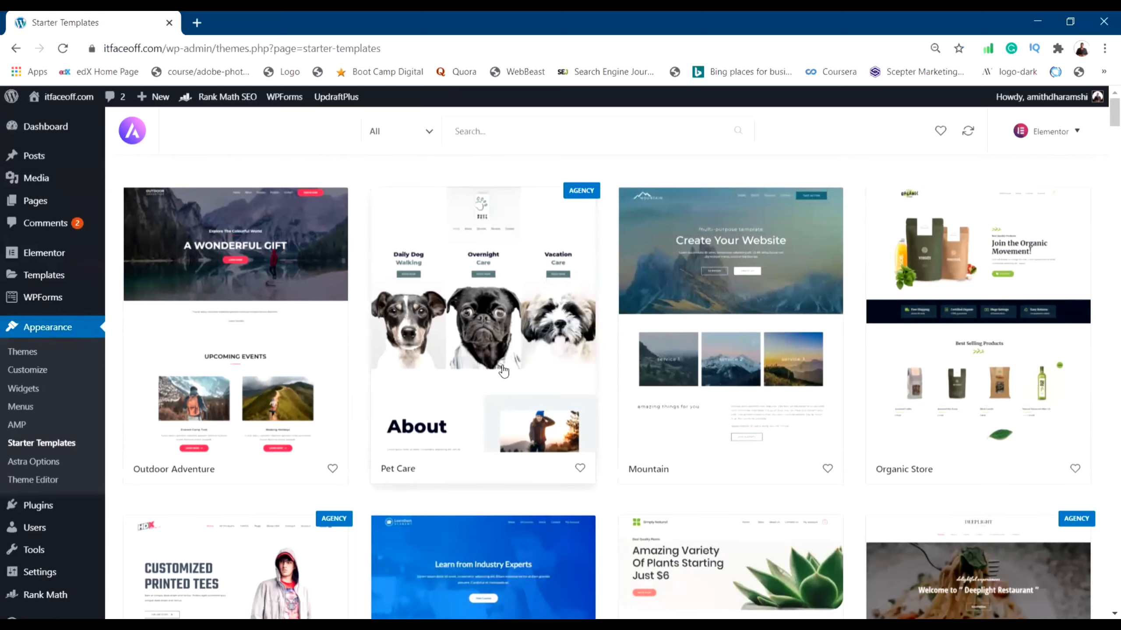
scroll(504, 371, down, 8)
scroll(551, 420, down, 10)
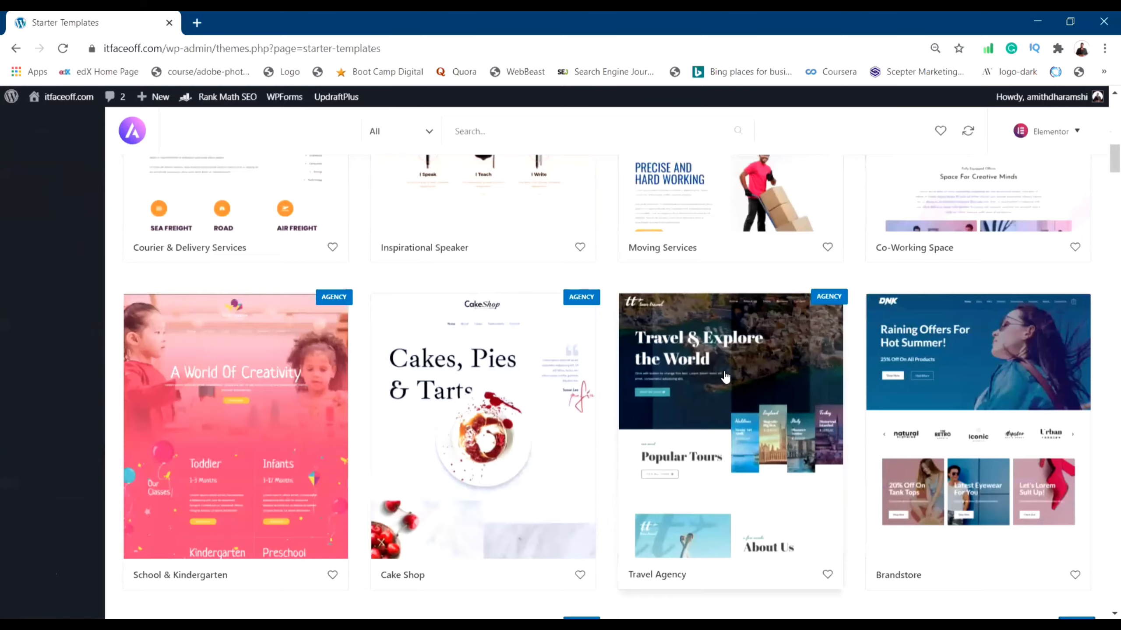
scroll(726, 378, down, 10)
scroll(640, 331, up, 5)
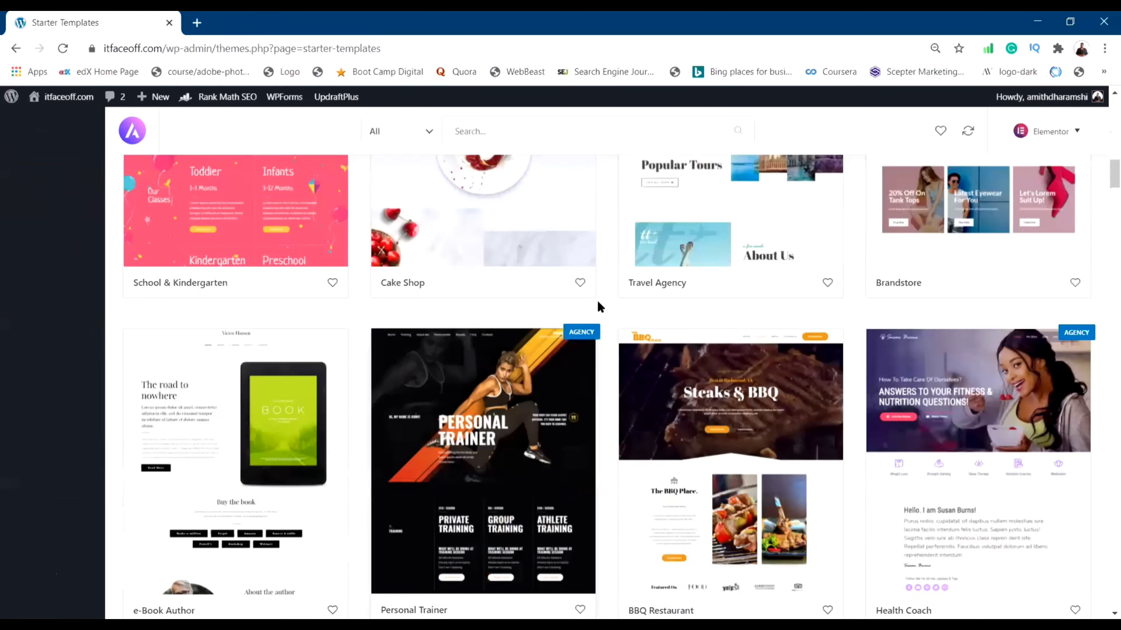
scroll(636, 295, down, 5)
scroll(635, 296, down, 5)
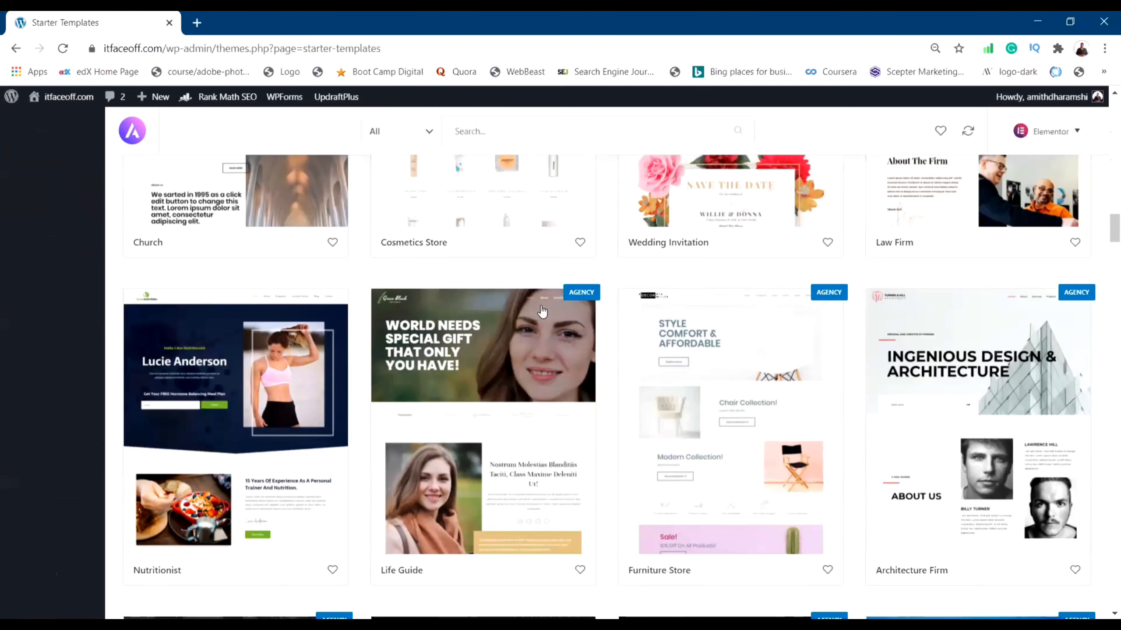
scroll(750, 541, down, 7)
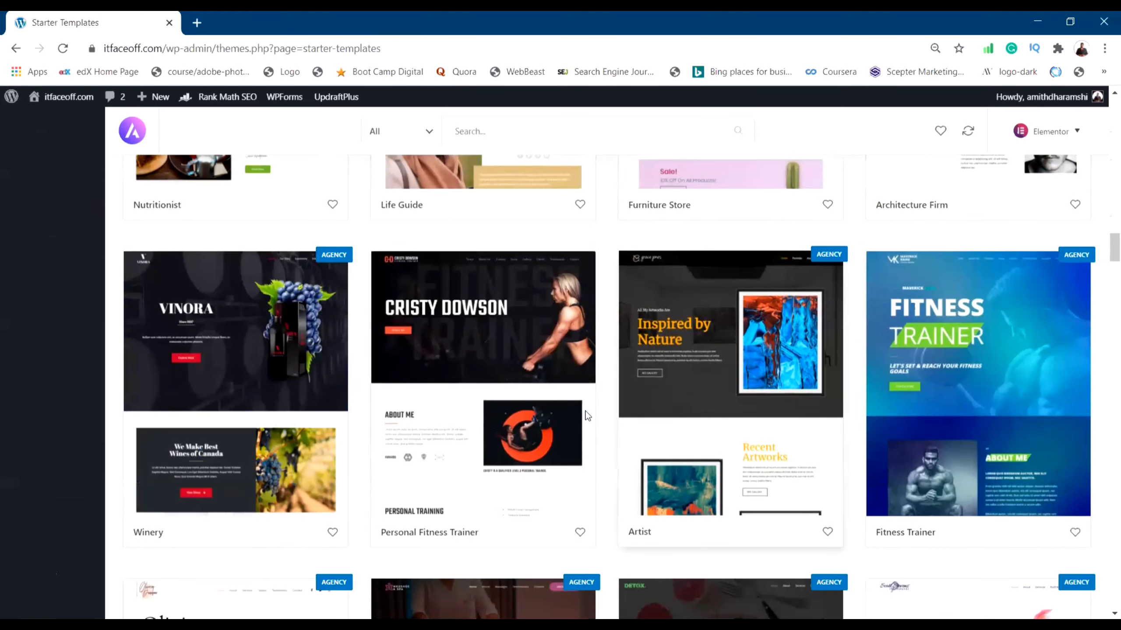
Open the Personal Fitness Trainer template, review its Home page down to the testimonials, and return to the library.
click(521, 371)
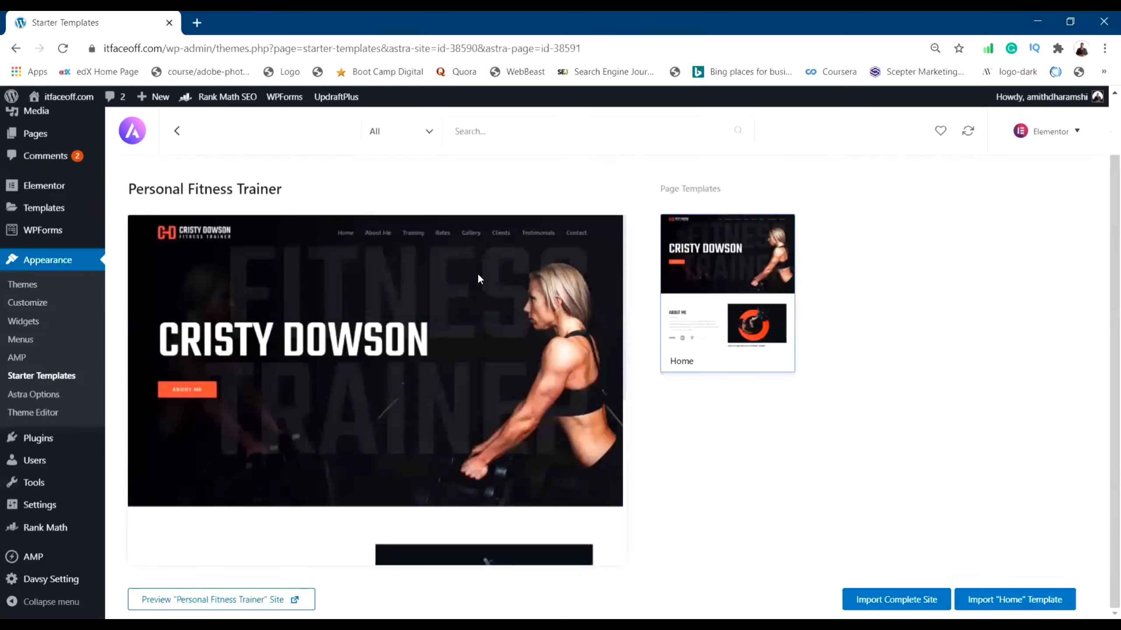
scroll(476, 359, down, 5)
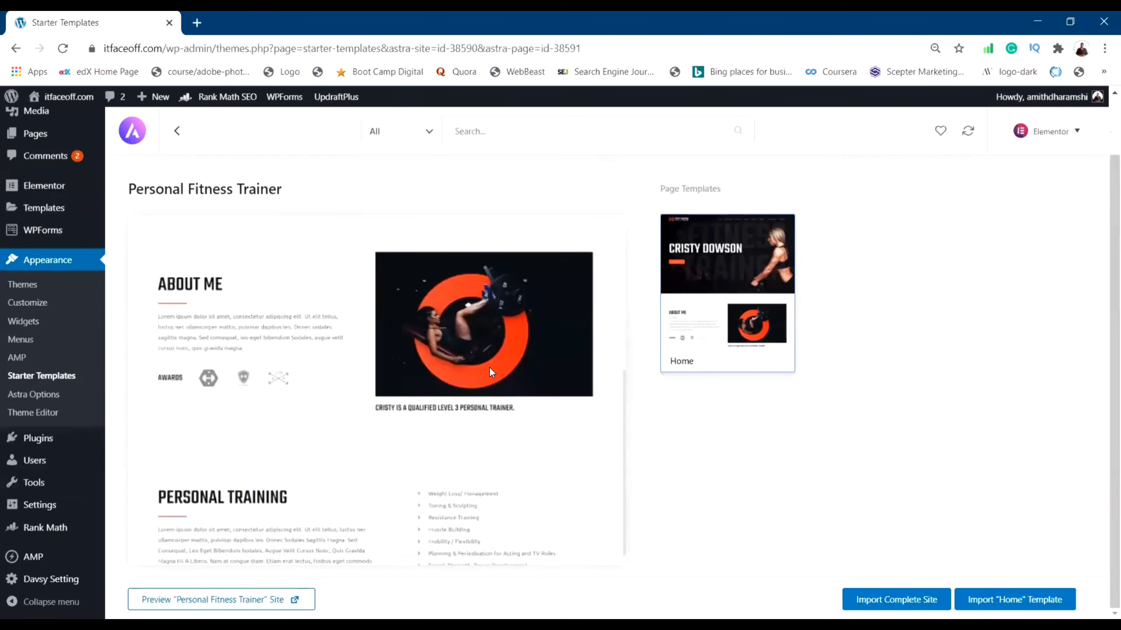
scroll(494, 367, down, 8)
scroll(501, 371, down, 5)
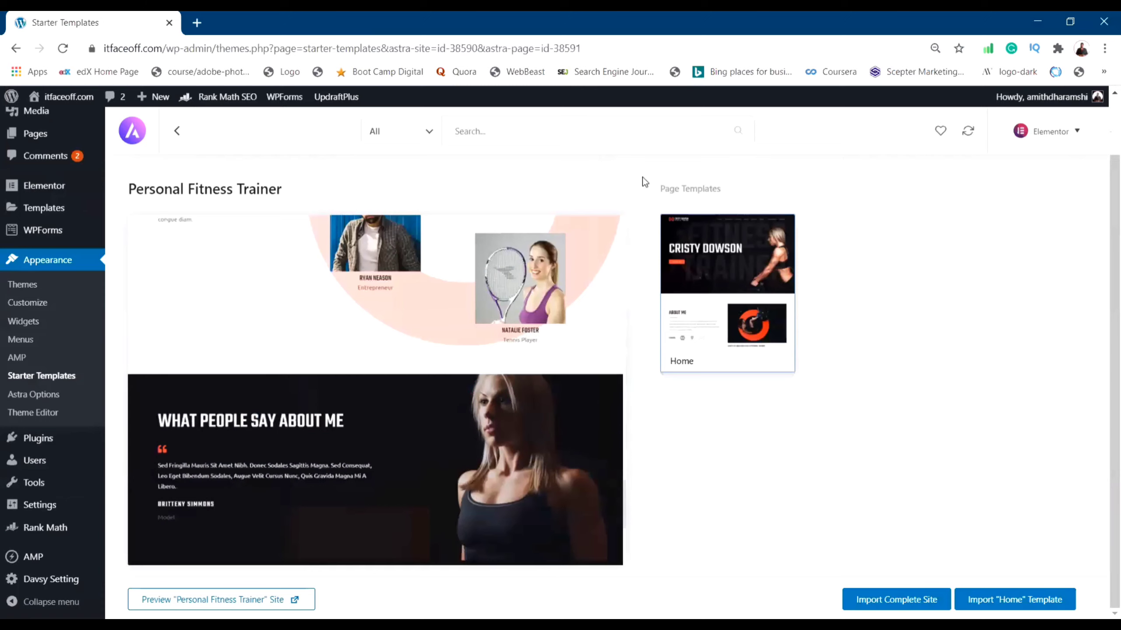
click(169, 141)
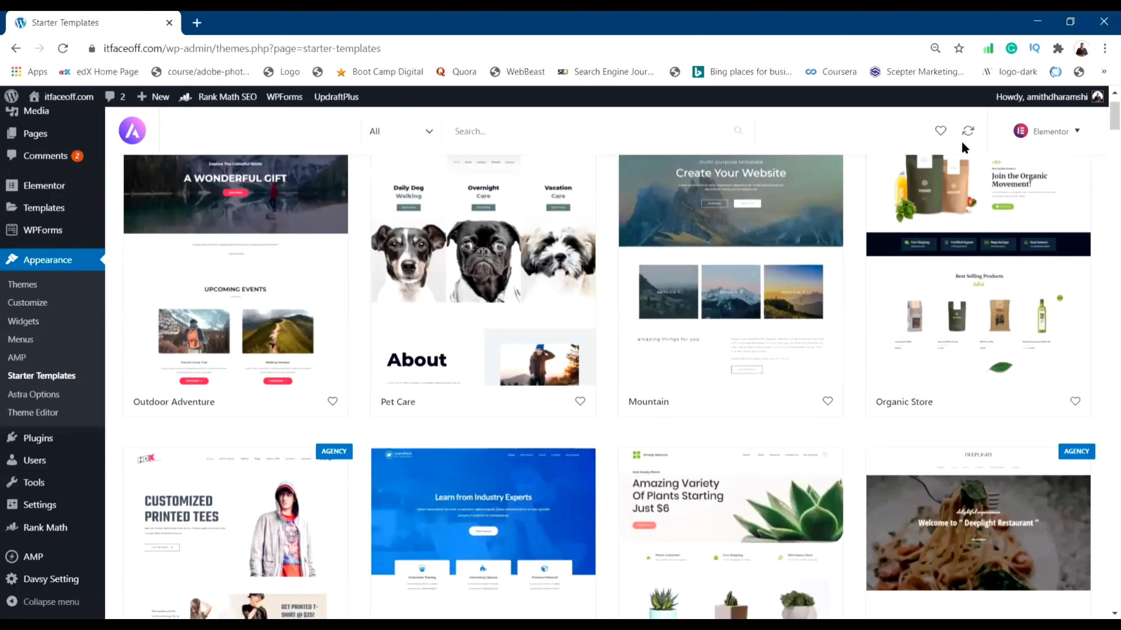
Switch the template library's page builder to Gutenberg and look through the first rows of templates.
click(1048, 135)
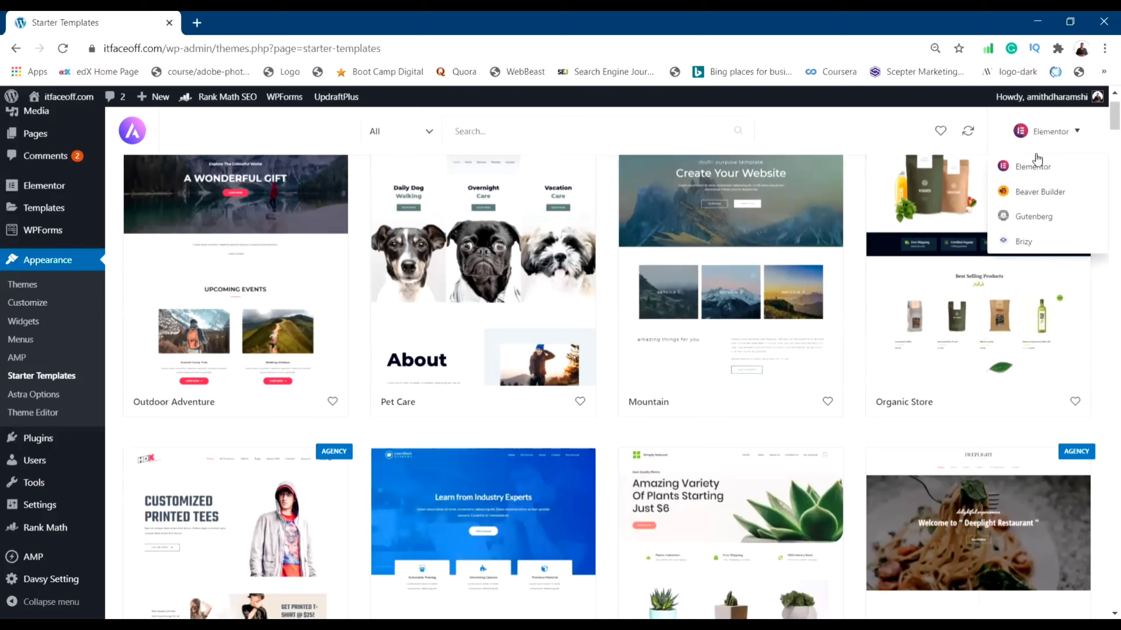
click(1028, 223)
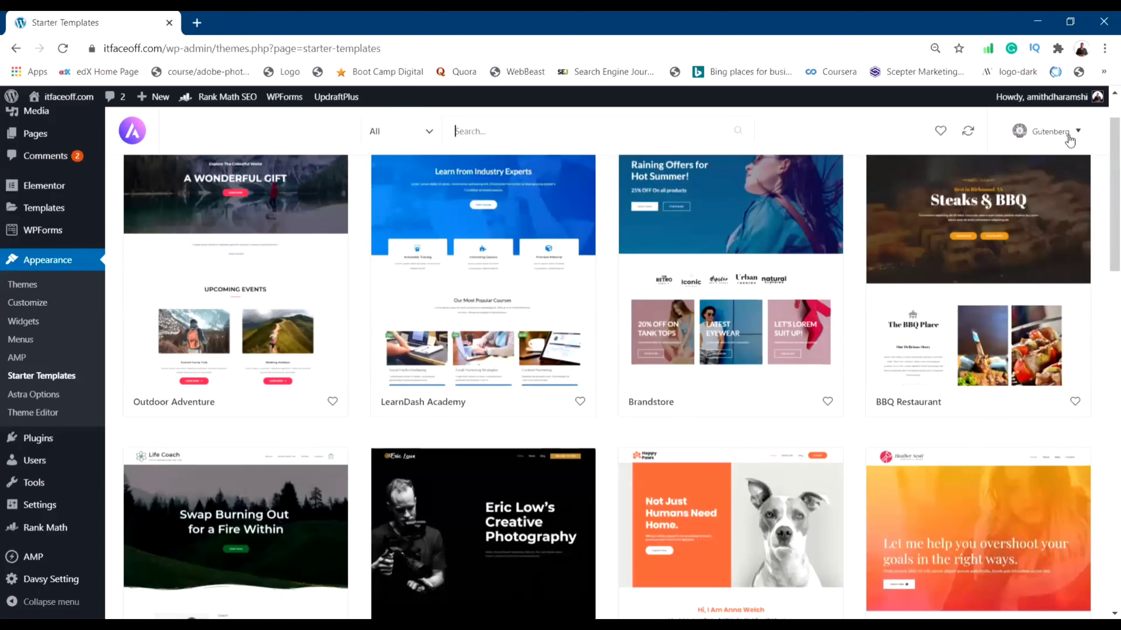
click(1070, 141)
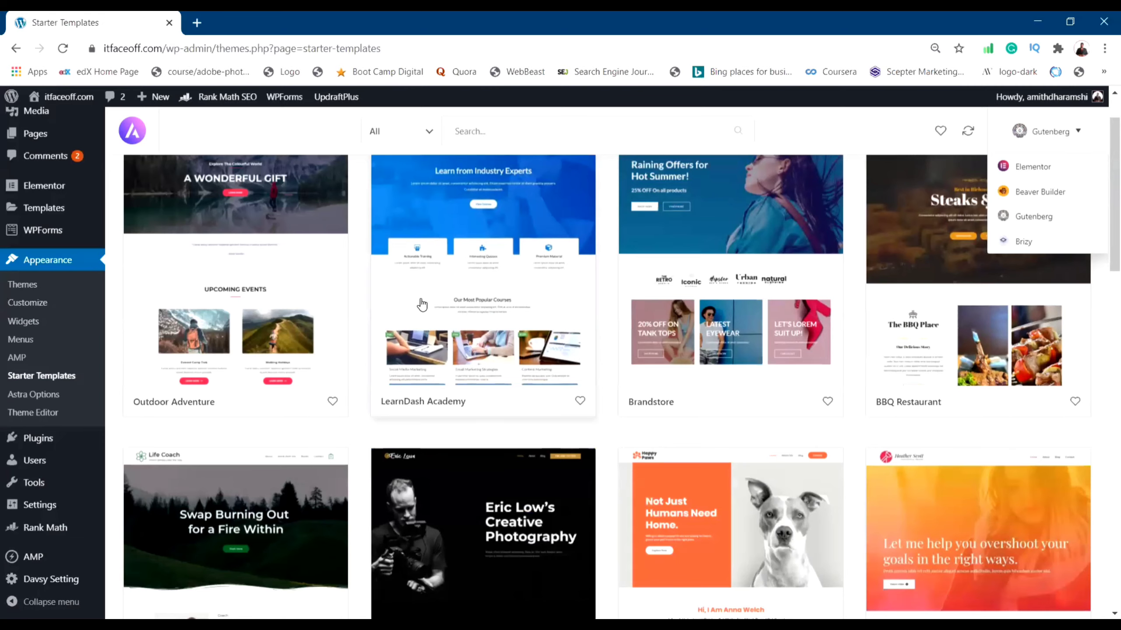
click(1071, 134)
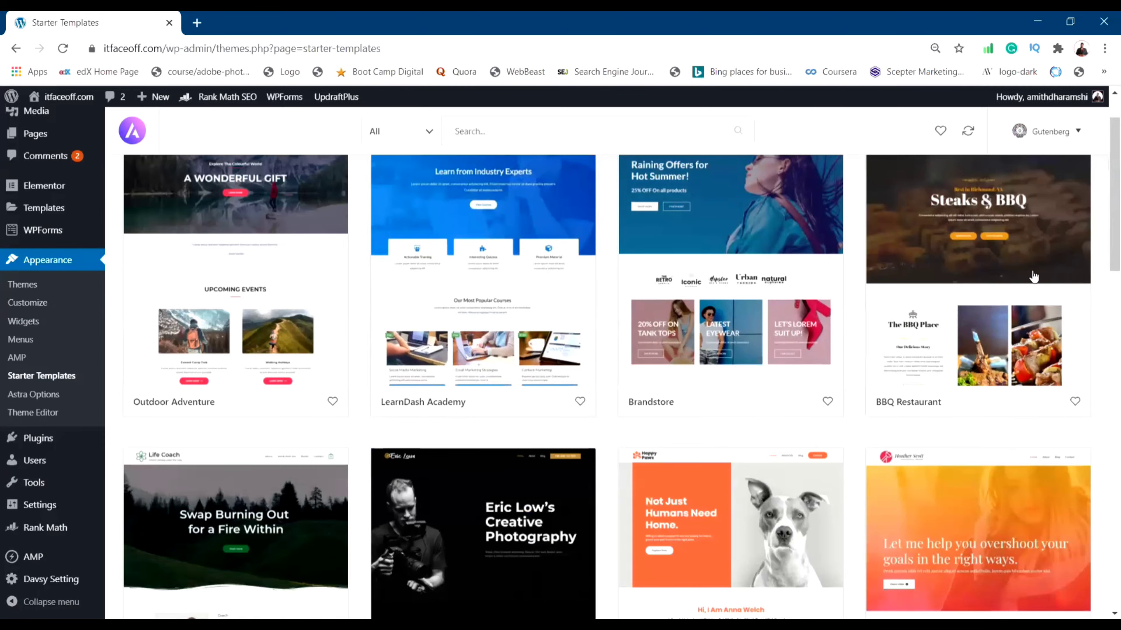
scroll(1006, 359, down, 8)
scroll(788, 287, up, 5)
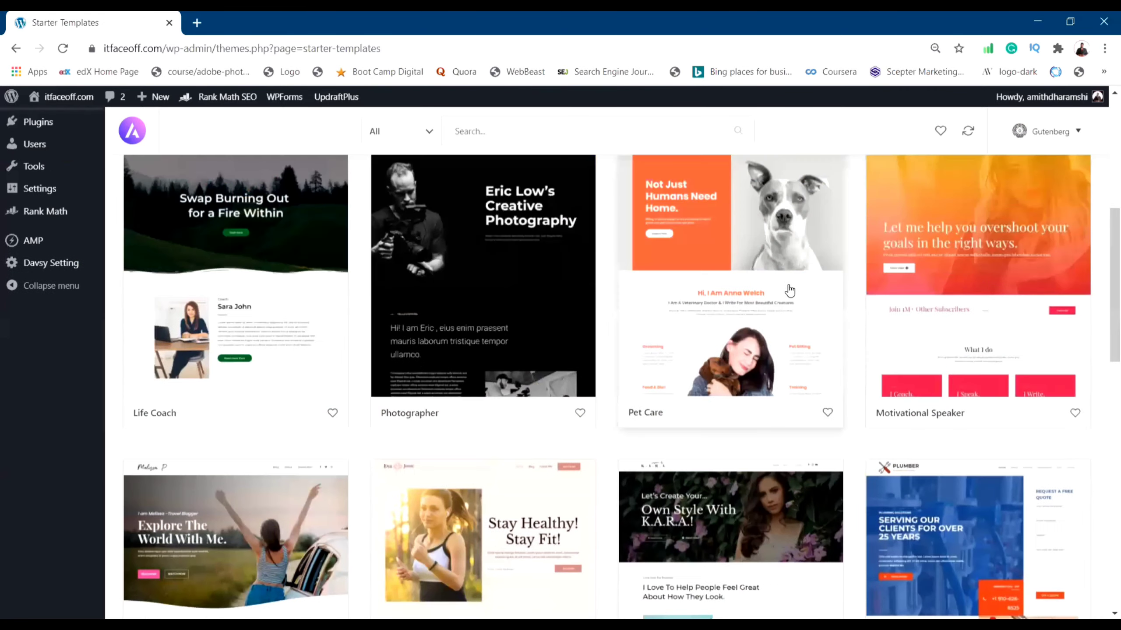
scroll(944, 239, down, 5)
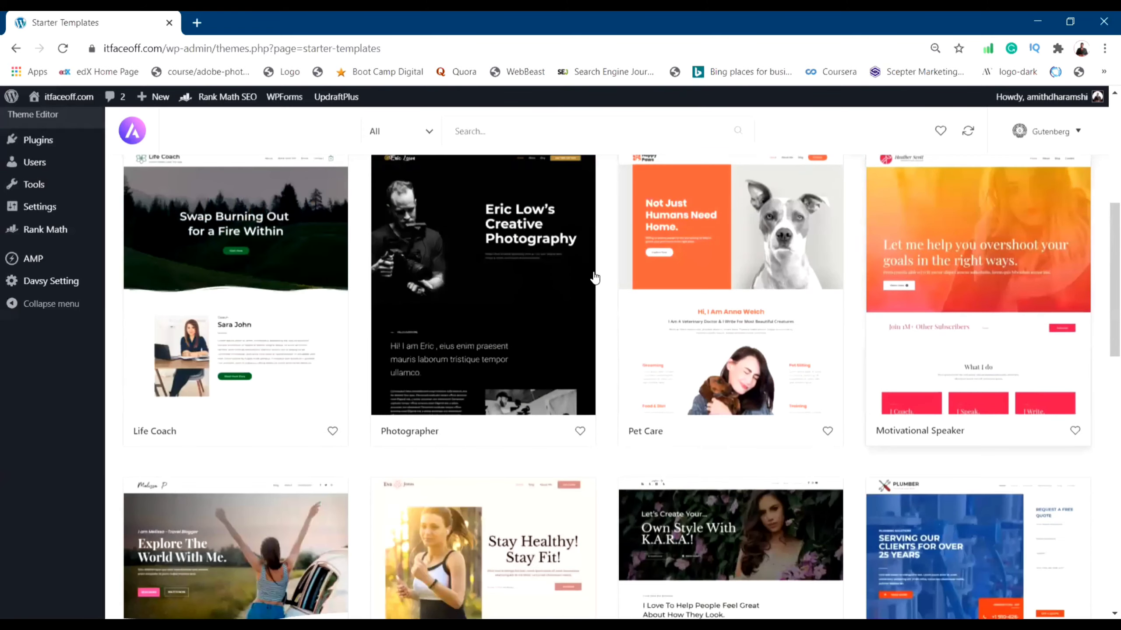
scroll(516, 306, up, 5)
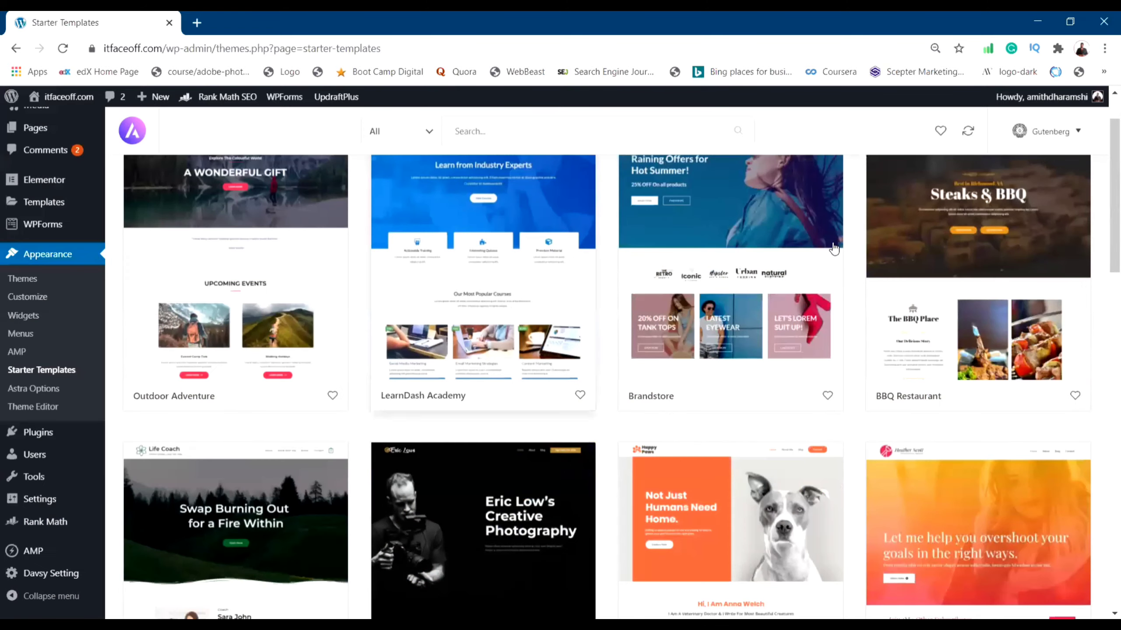
Show the page builder choices and look through the Gutenberg templates down to the last row of the library.
click(1050, 142)
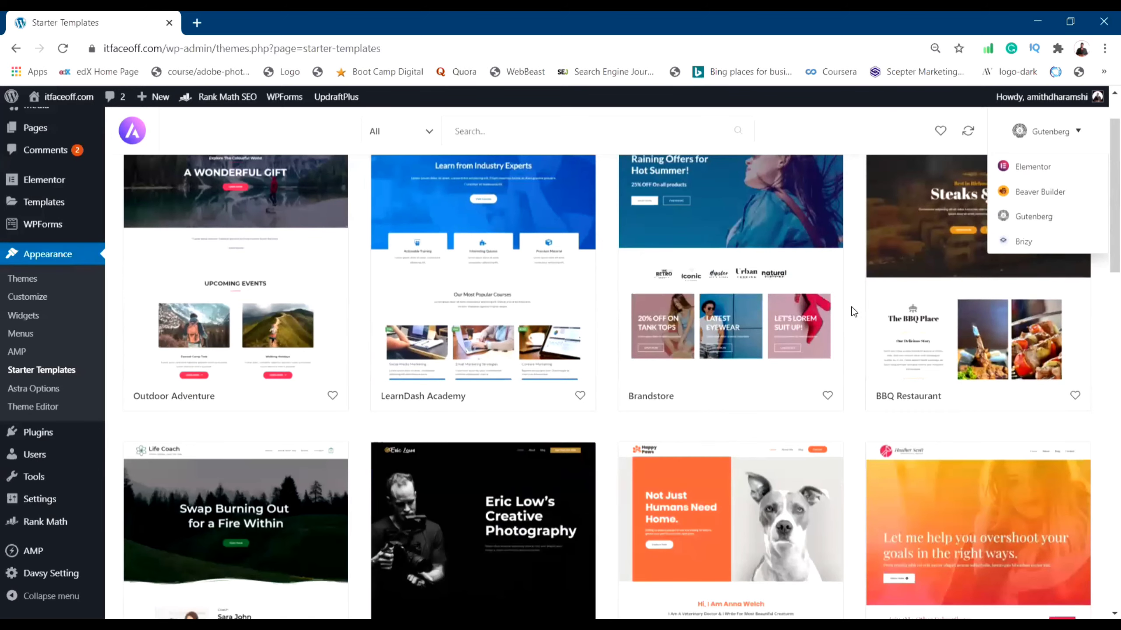
scroll(851, 314, down, 5)
scroll(1099, 353, down, 8)
scroll(1102, 424, down, 5)
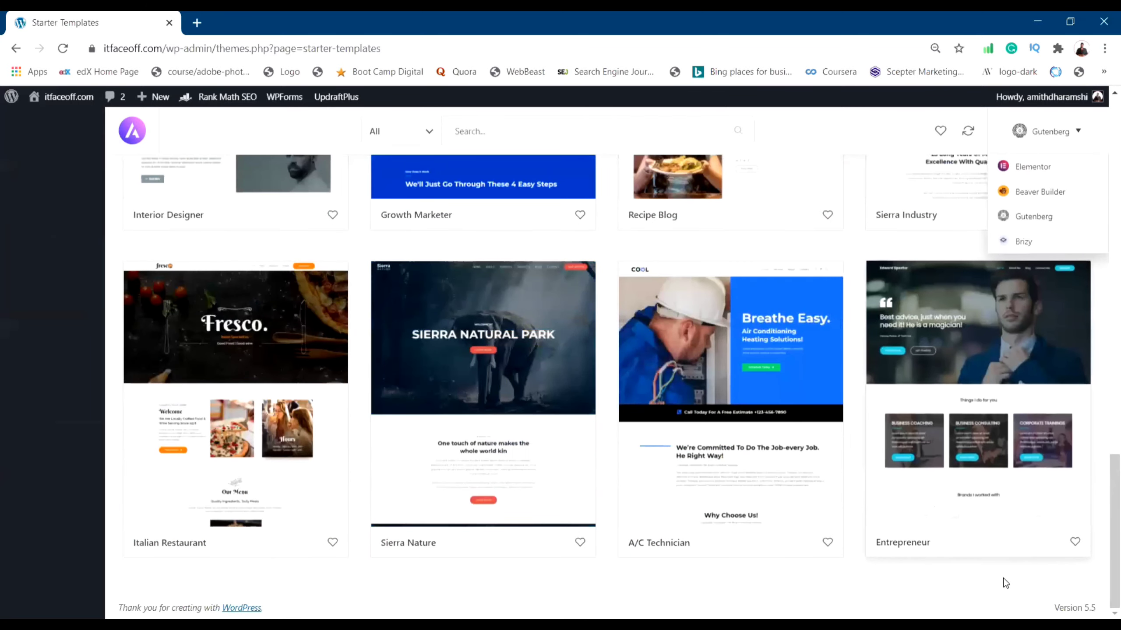
click(1069, 131)
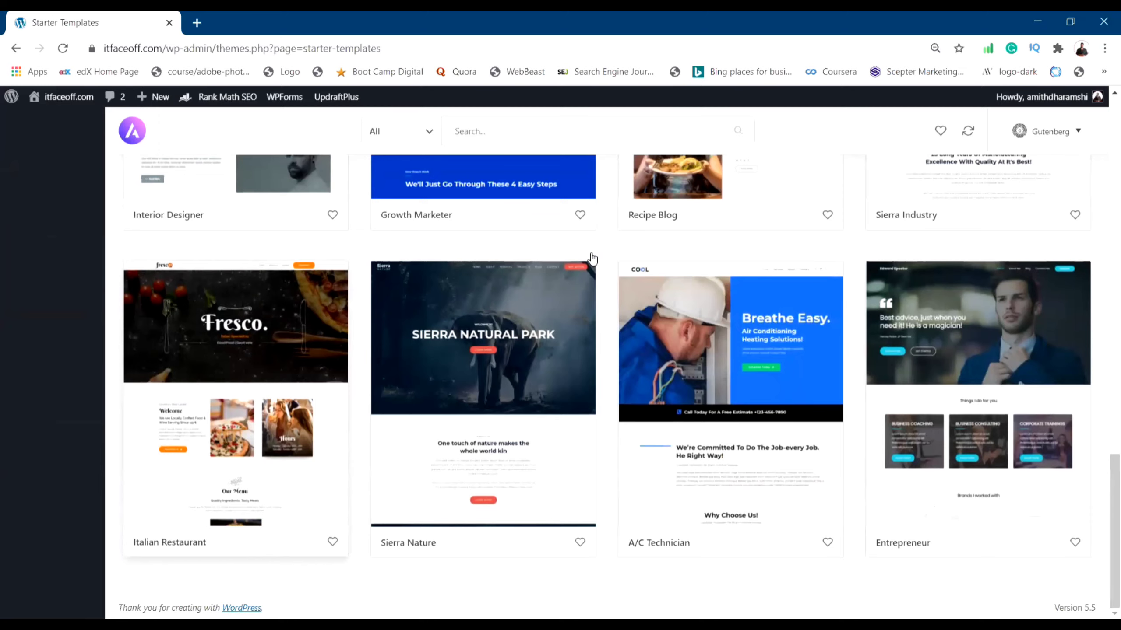
Open the Entrepreneur template and review its Home page down to the footer.
click(951, 432)
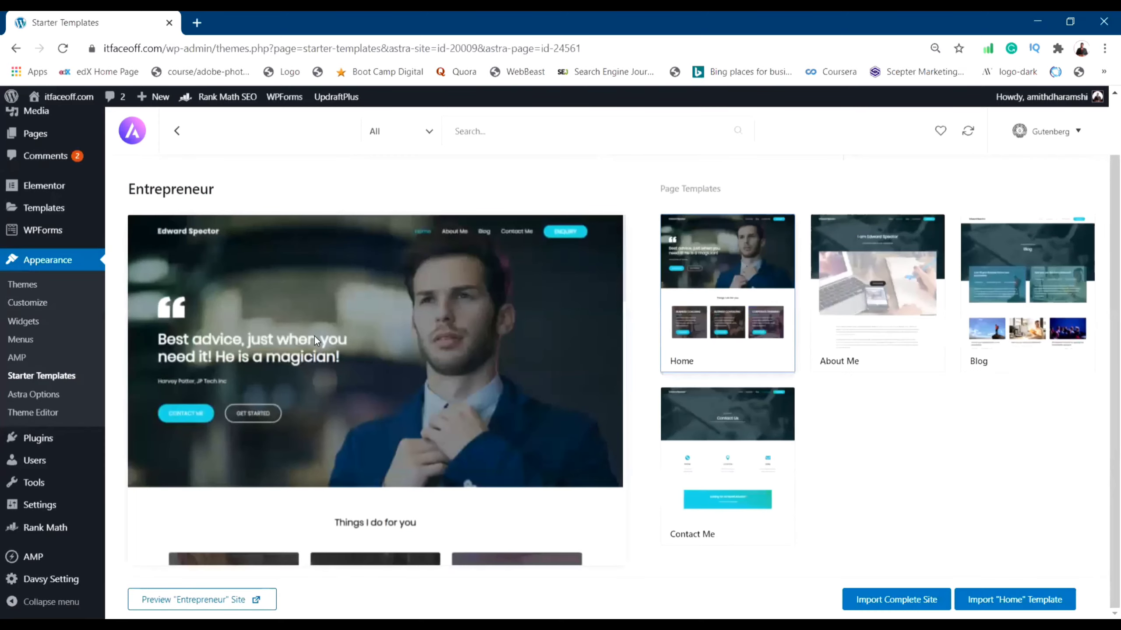
scroll(314, 337, down, 7)
scroll(380, 338, down, 6)
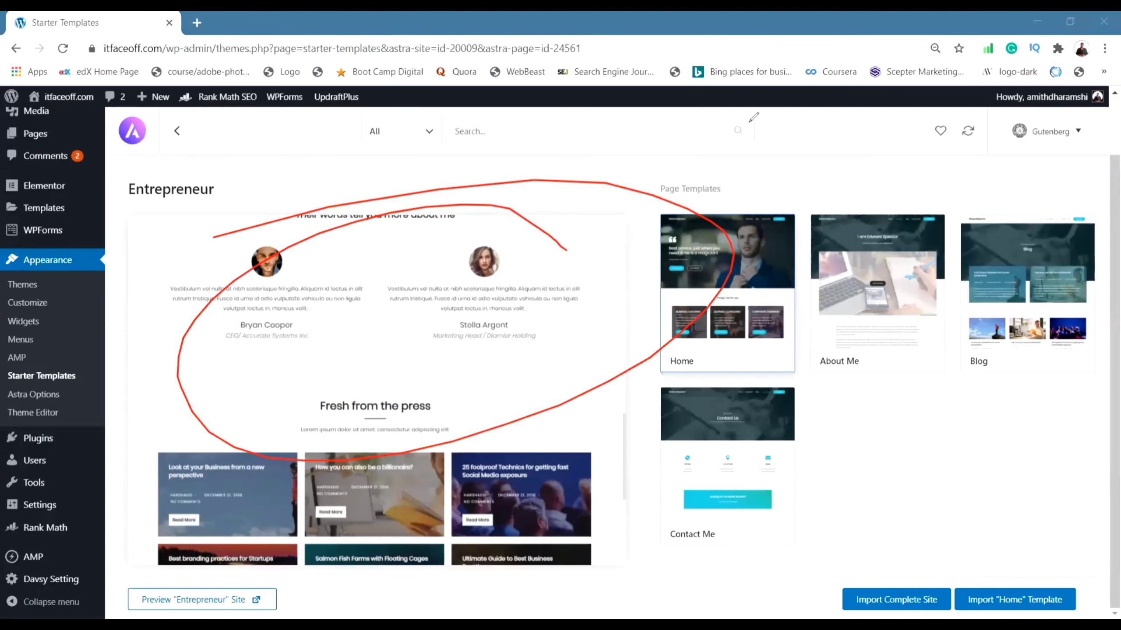
key(e)
scroll(507, 436, down, 6)
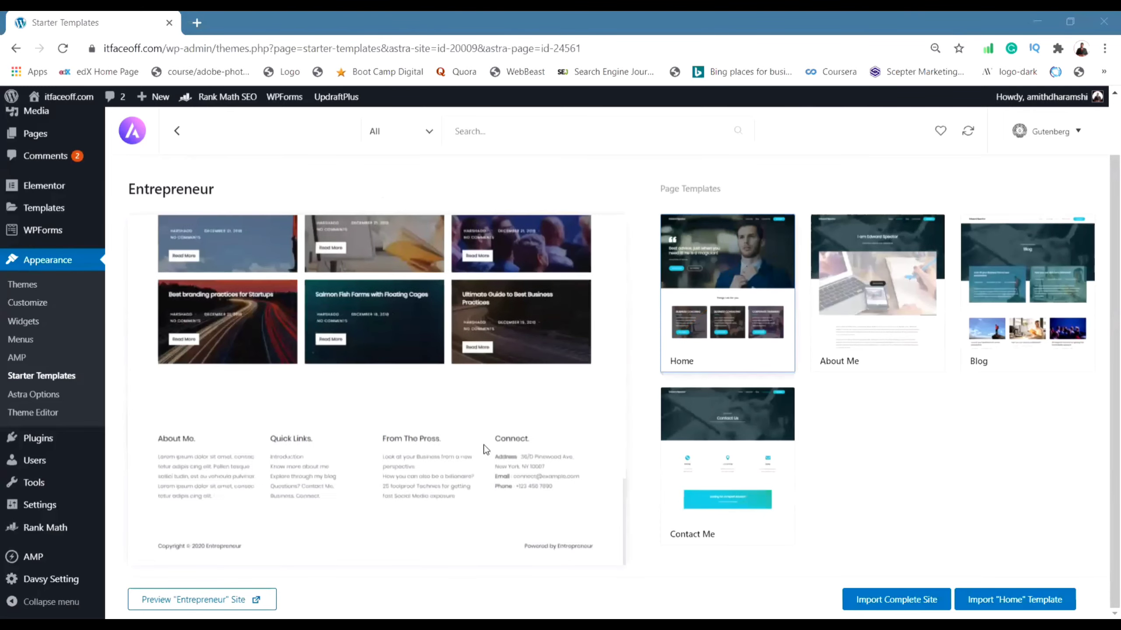
scroll(474, 442, up, 10)
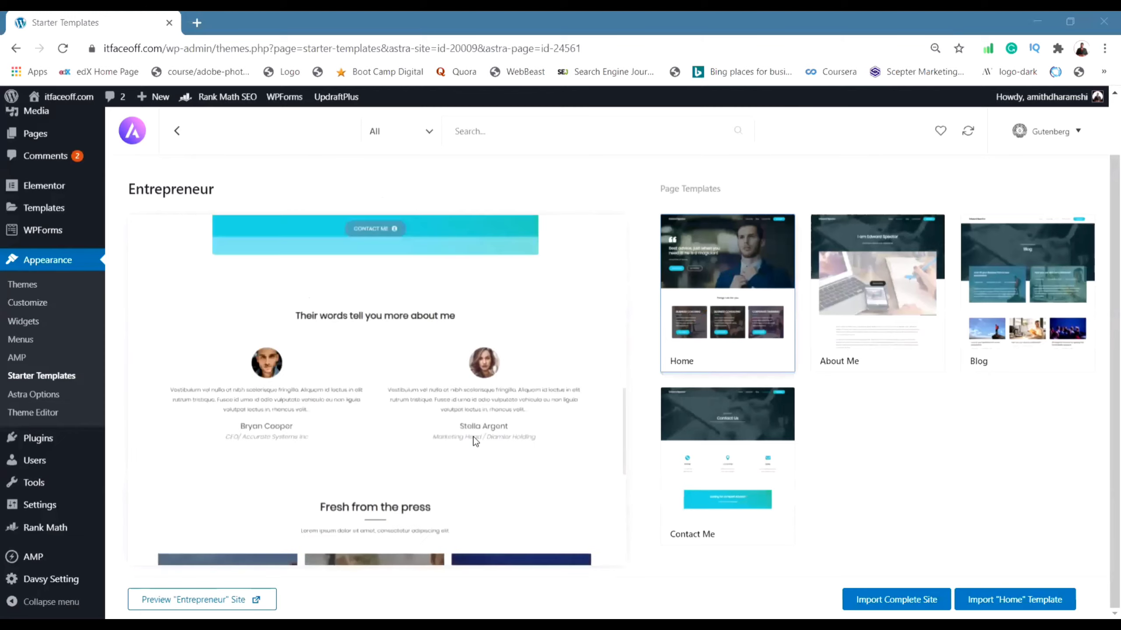
Review the Entrepreneur template's About Me, Contact Me and Blog pages, and return to the library.
click(856, 255)
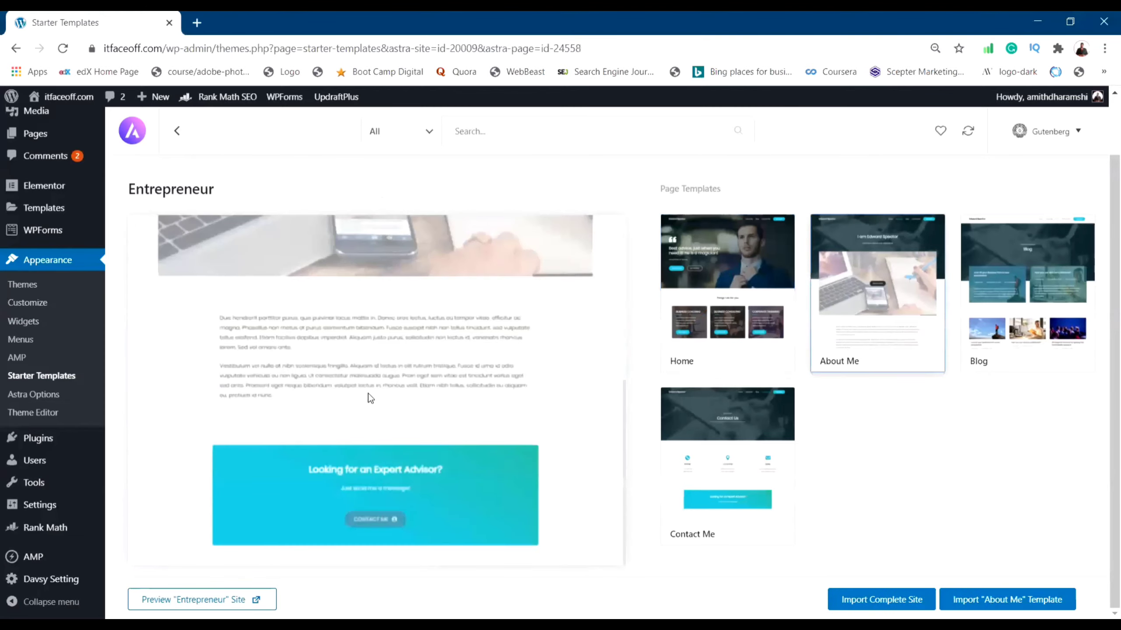
click(705, 417)
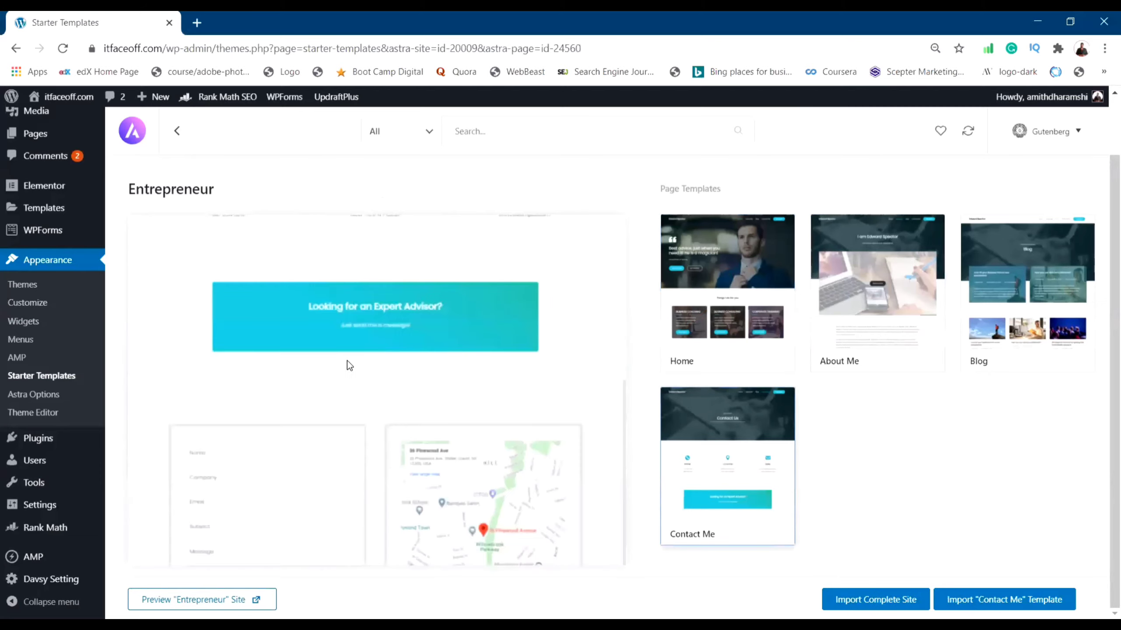
click(990, 283)
scroll(370, 373, down, 5)
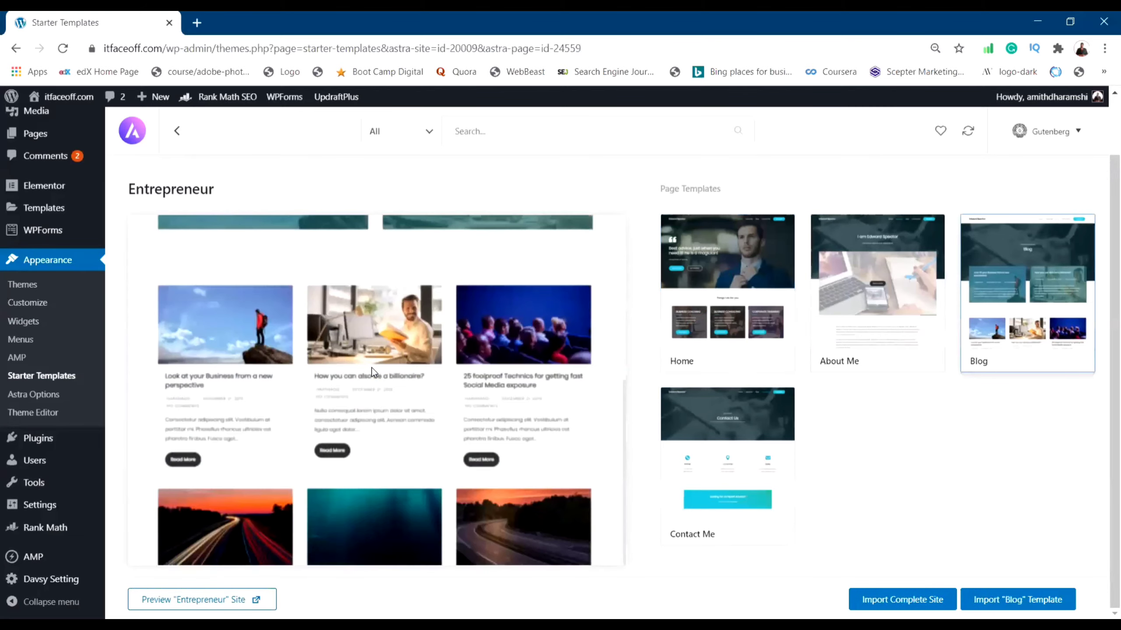
scroll(384, 389, down, 5)
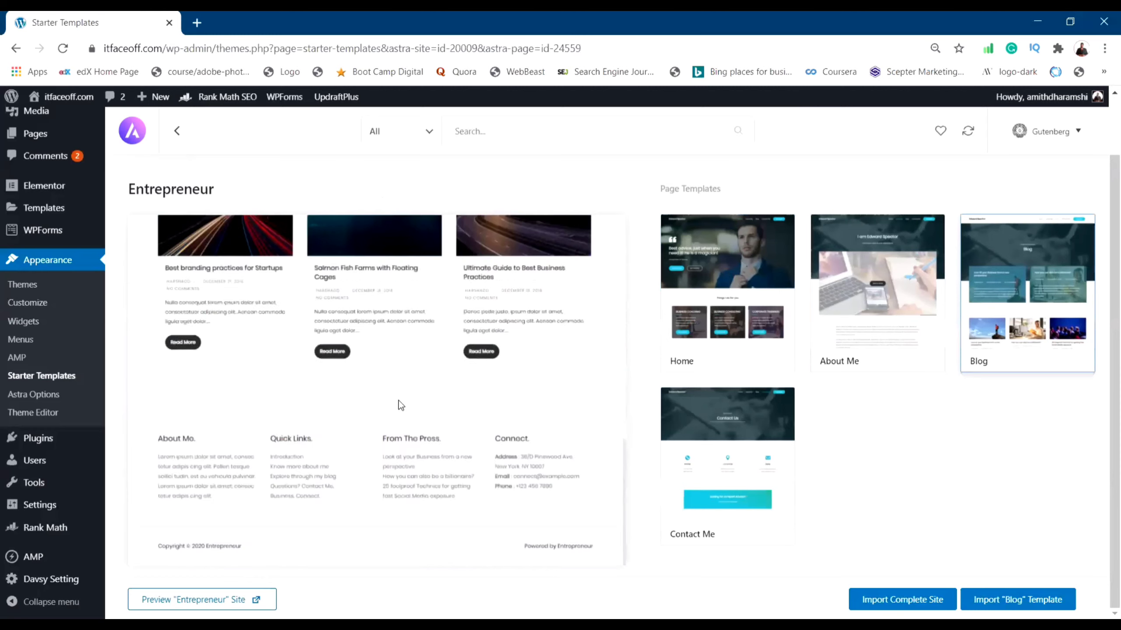
scroll(399, 404, up, 10)
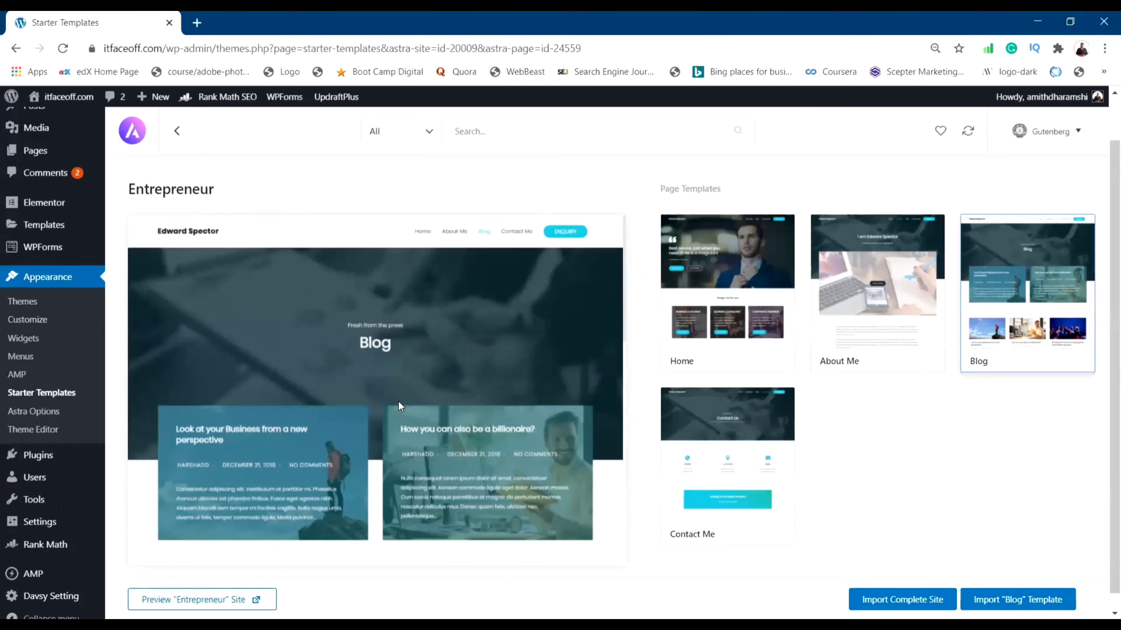
scroll(486, 336, down, 6)
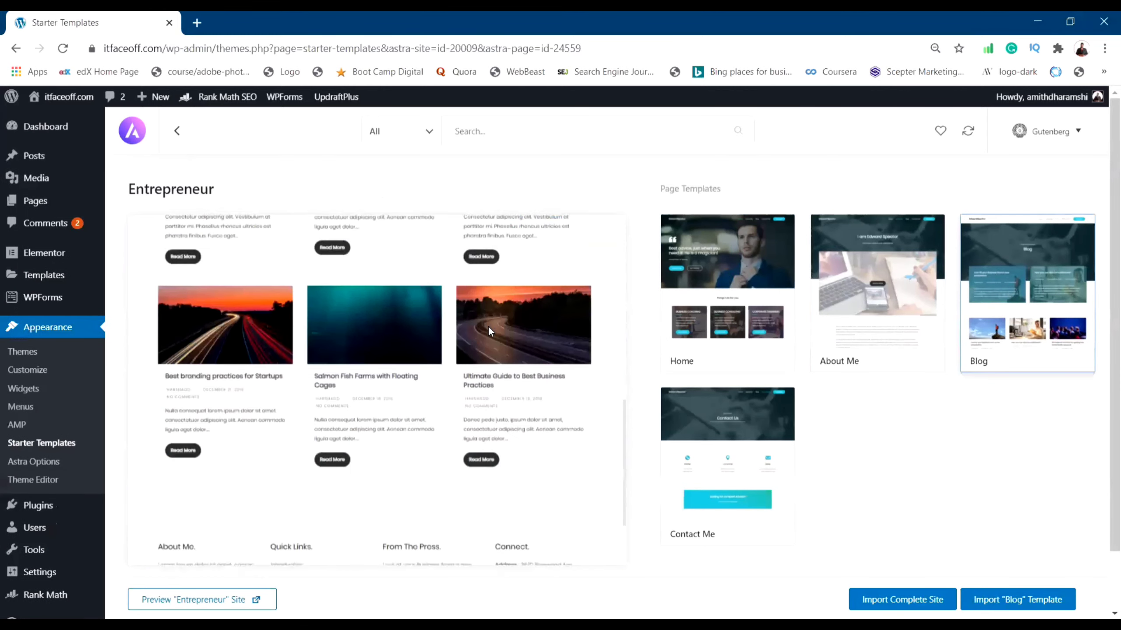
scroll(487, 326, down, 3)
scroll(493, 332, up, 8)
scroll(489, 333, down, 3)
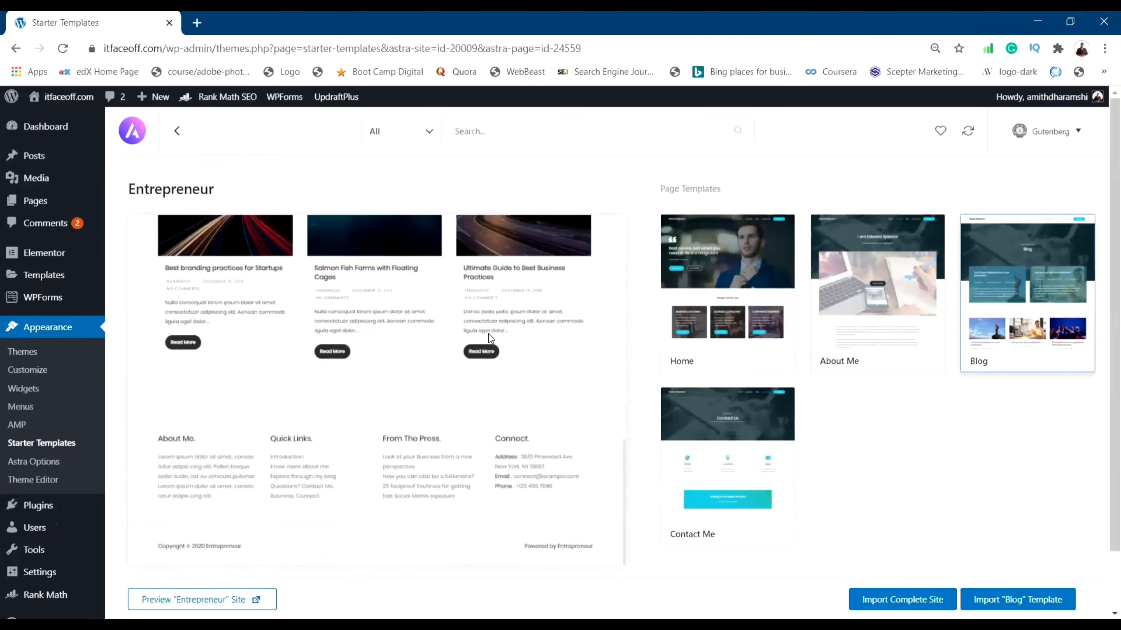
scroll(488, 333, up, 8)
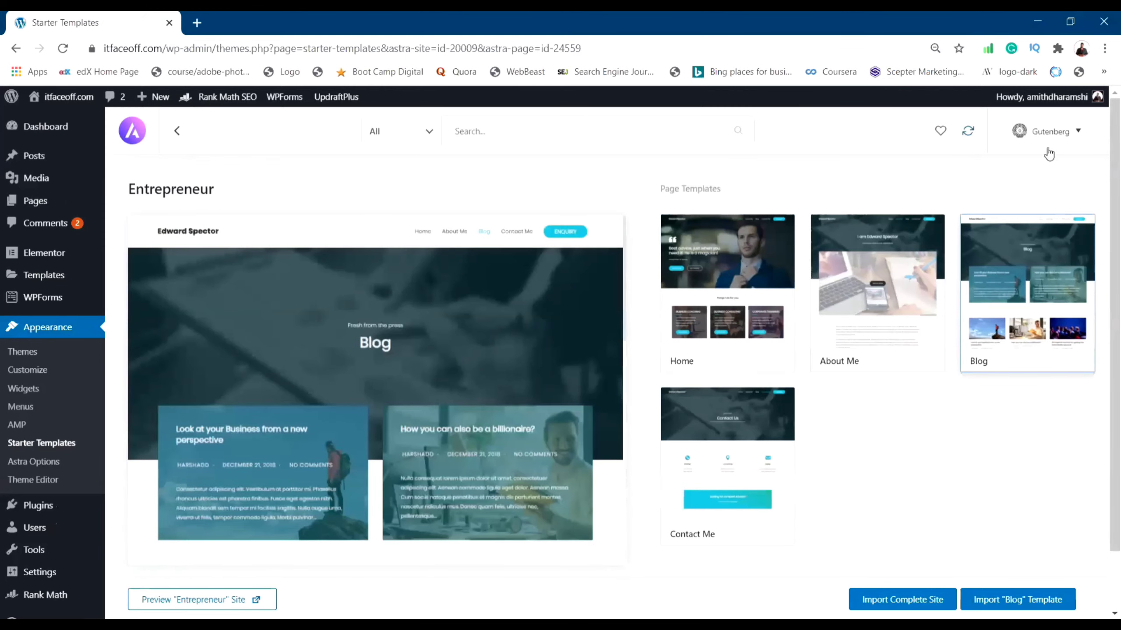
click(179, 131)
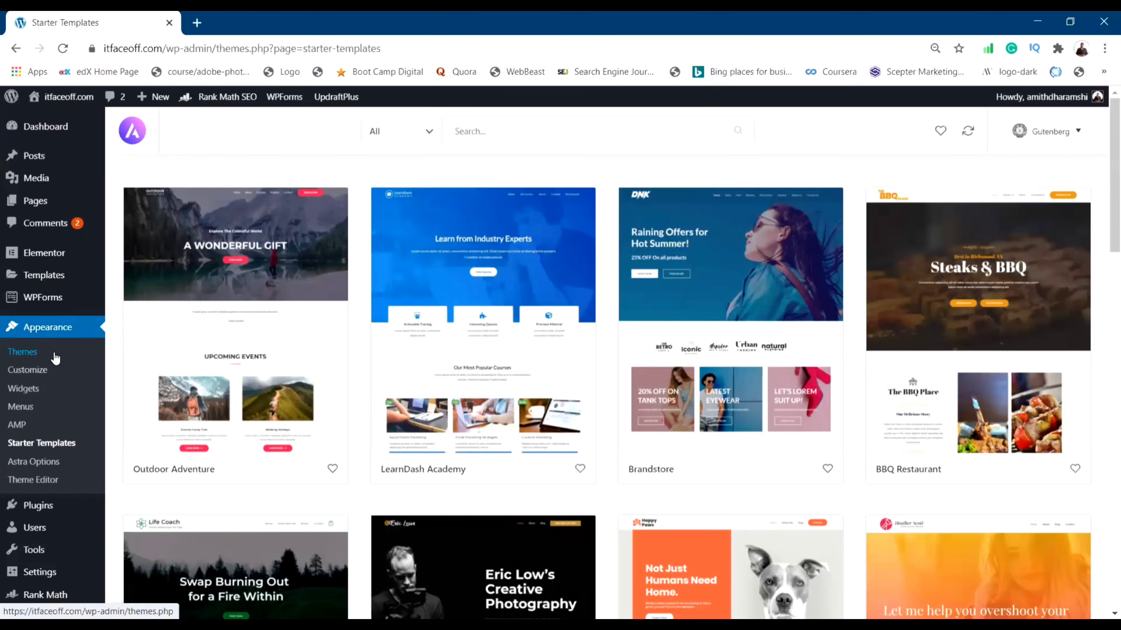
Look briefly over the library's first two rows and open the list of all the site's pages.
scroll(520, 451, down, 5)
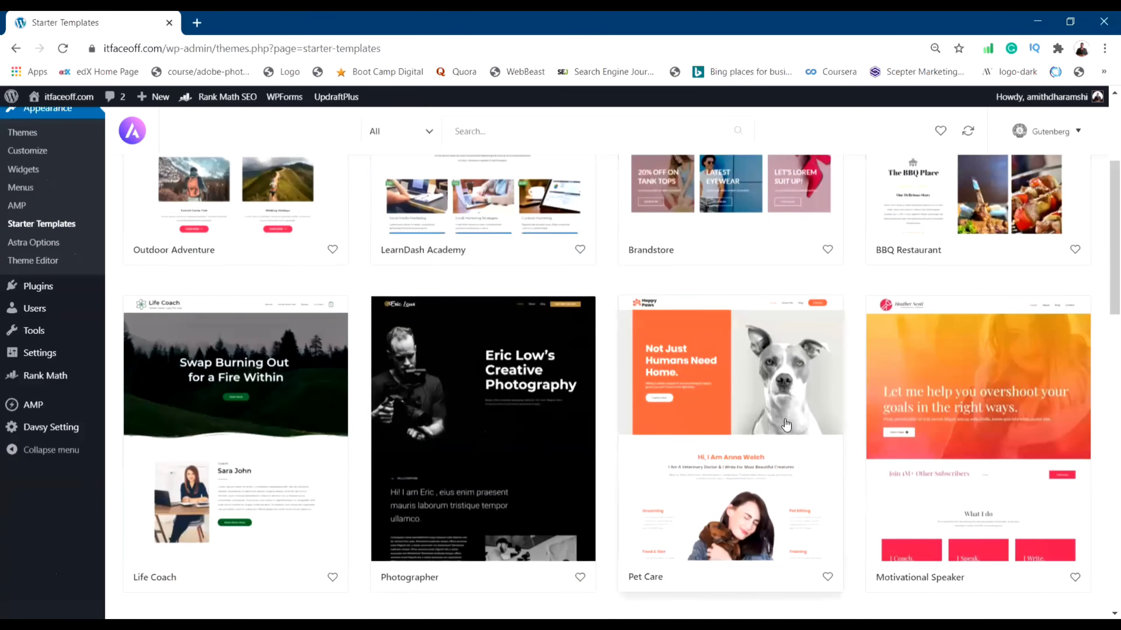
scroll(445, 362, up, 5)
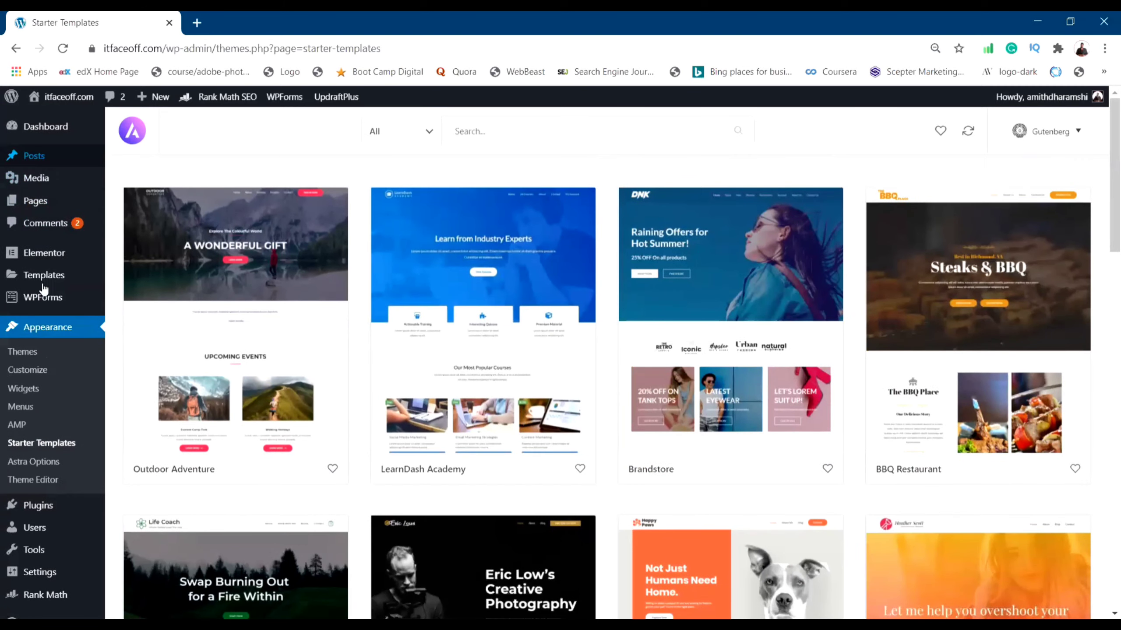
mouse_move(47, 200)
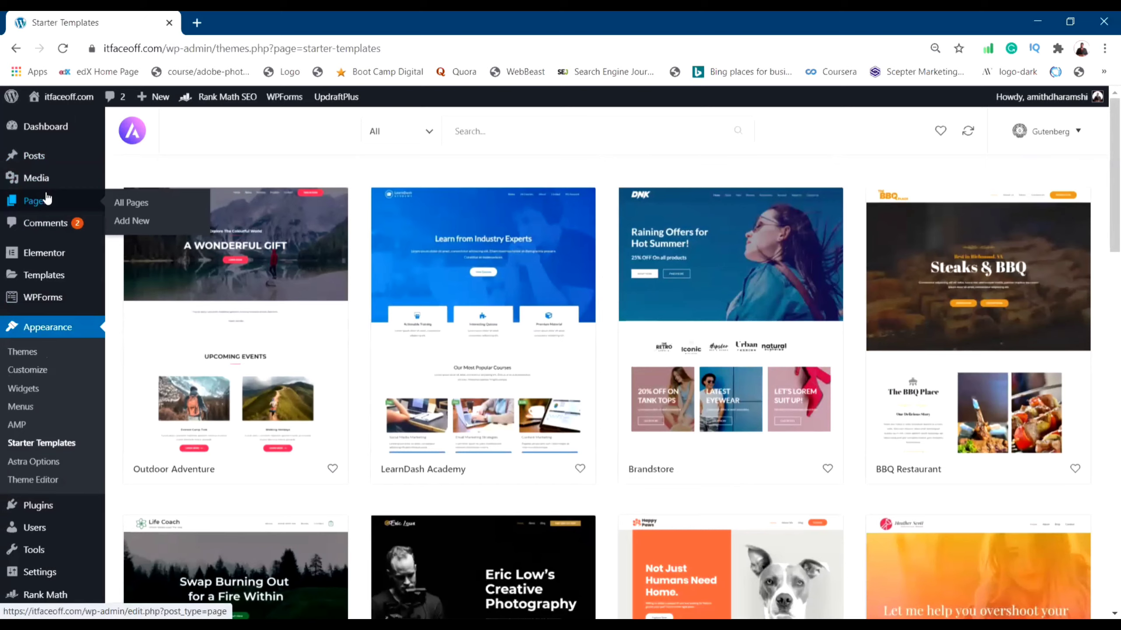
click(150, 204)
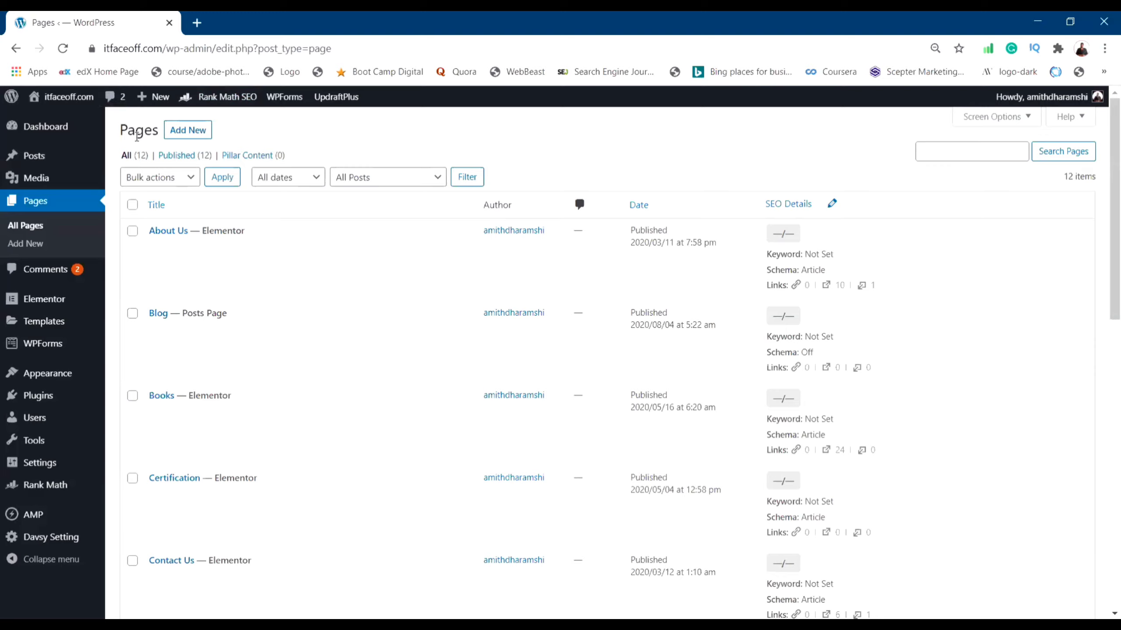
Select all pages, look at the Move to Trash bulk action without applying it, and deselect every page.
click(132, 204)
click(175, 179)
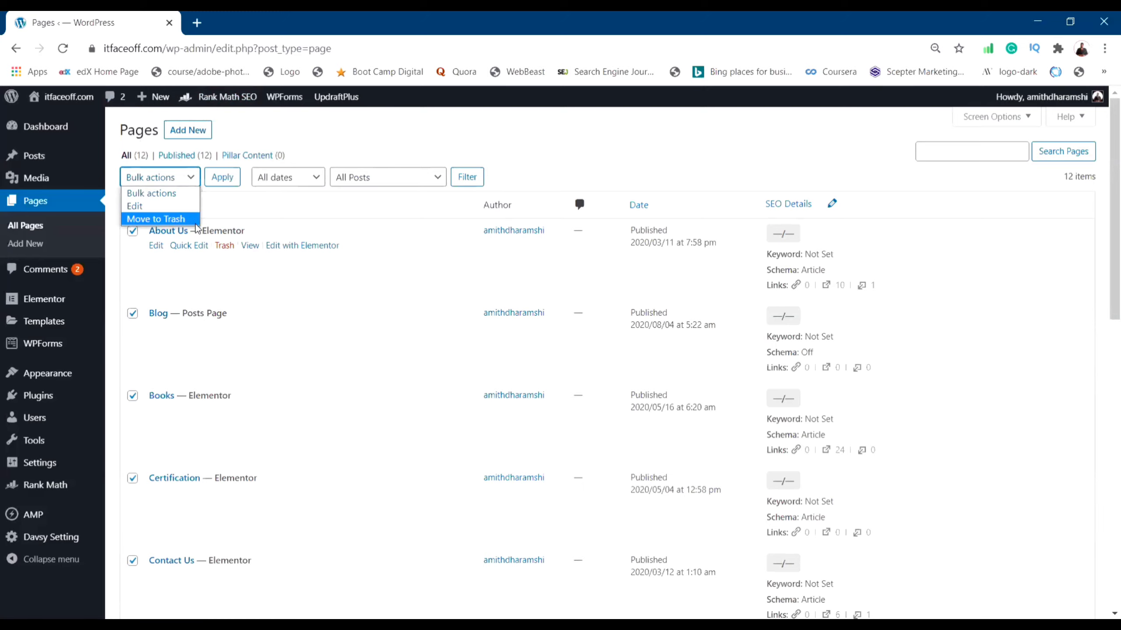
click(364, 148)
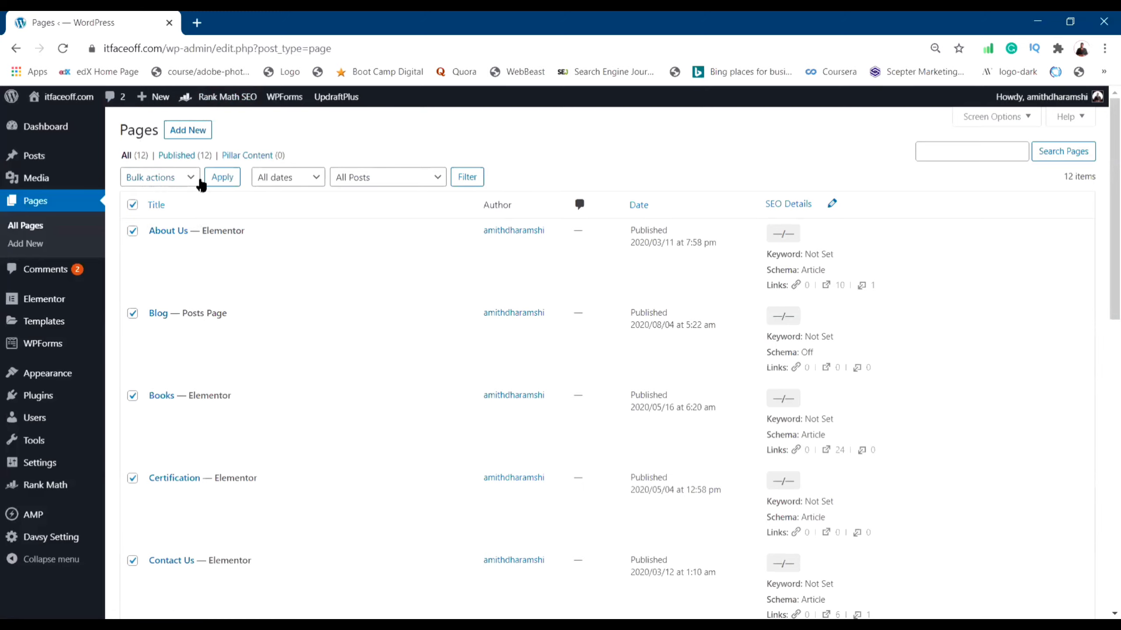
scroll(203, 220, down, 10)
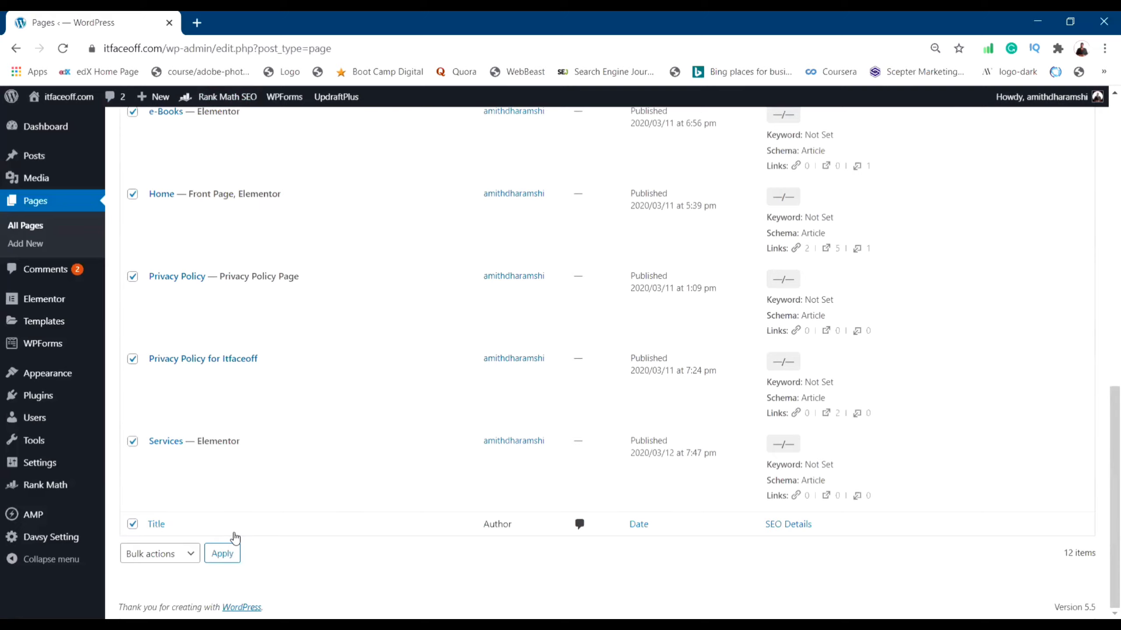
click(132, 525)
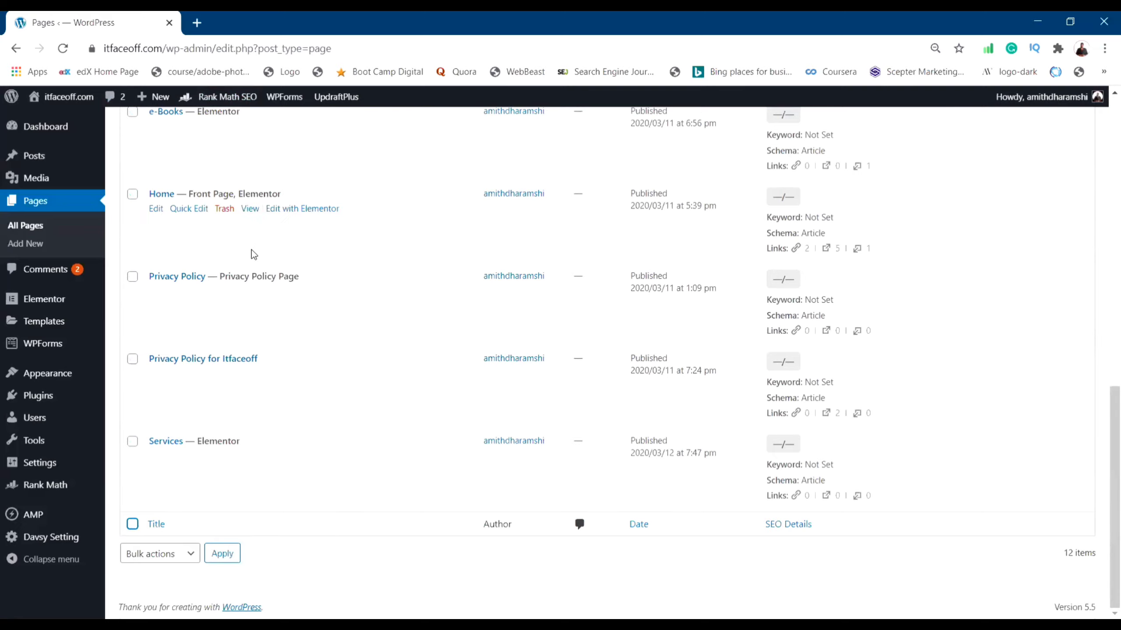
Go to the list of installed plugins.
scroll(248, 253, up, 10)
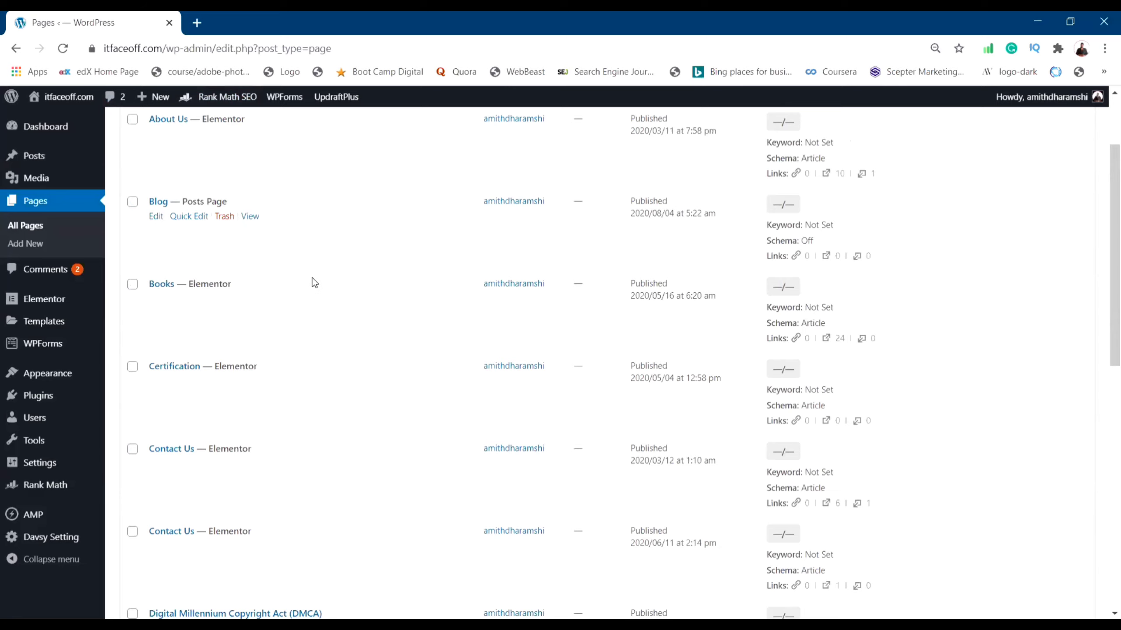
scroll(314, 283, up, 3)
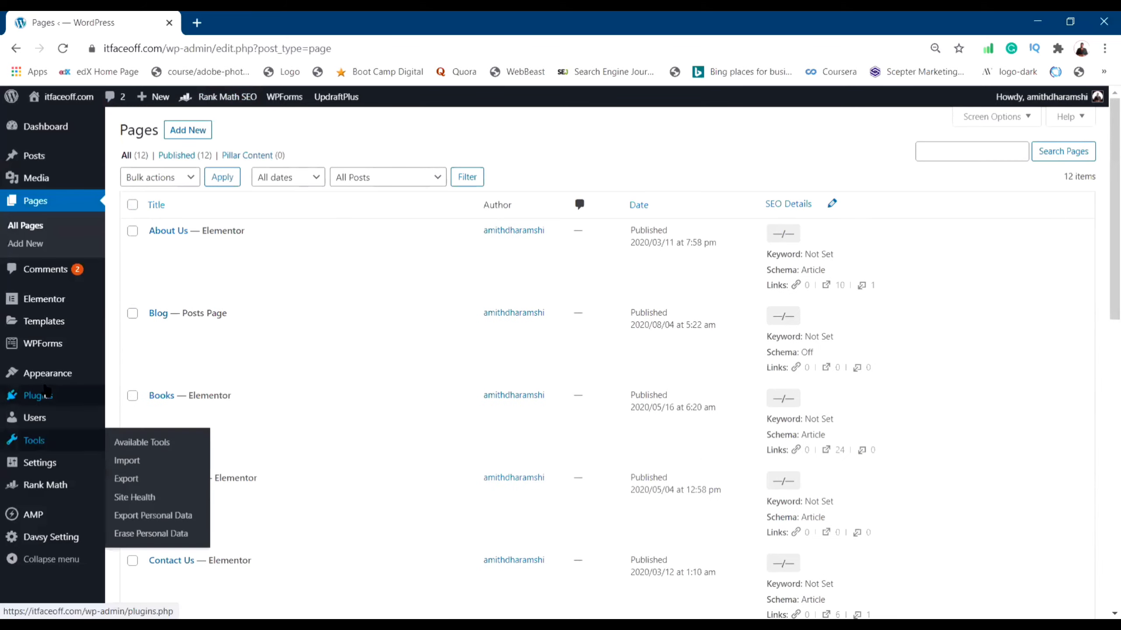
mouse_move(66, 395)
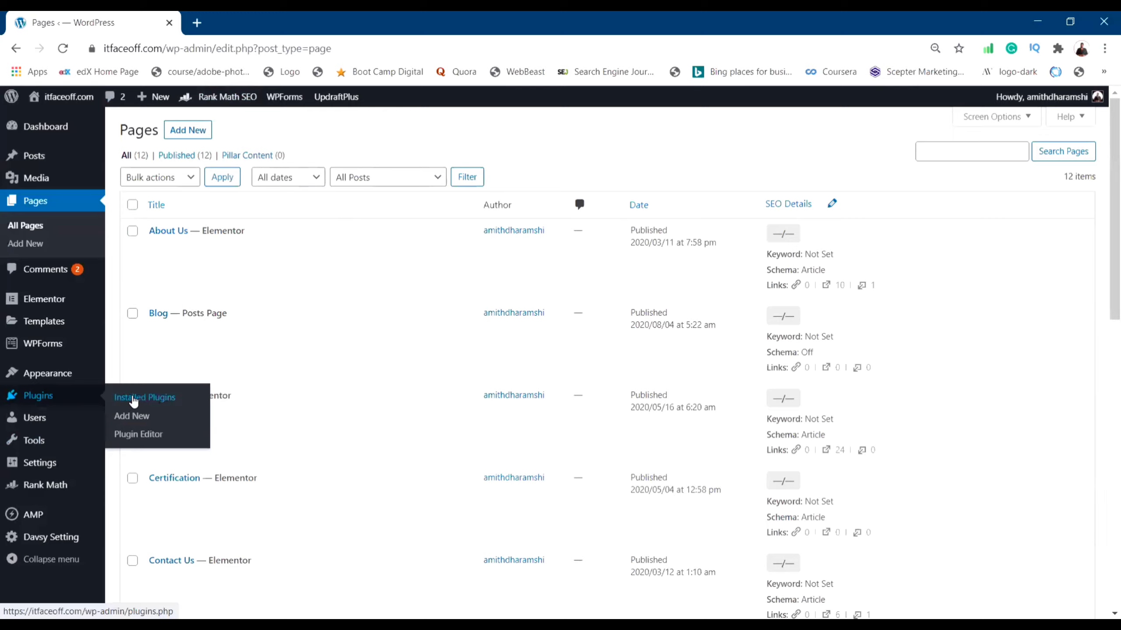